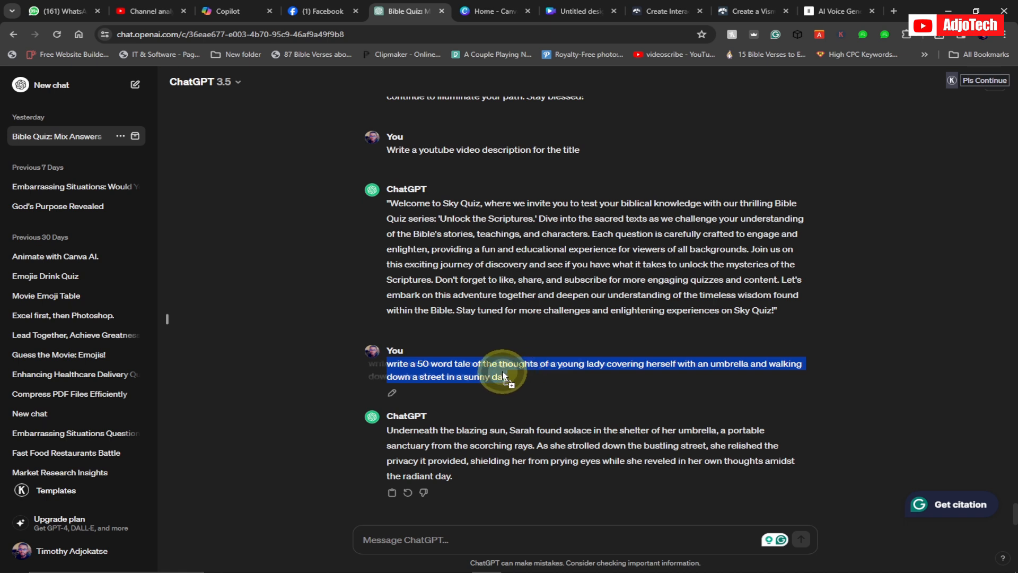
Review the 50-word tale prompt about the young lady with an umbrella and its reply in the ChatGPT conversation.
left_click(395, 368)
left_click_drag(374, 442, 473, 473)
left_click(472, 473)
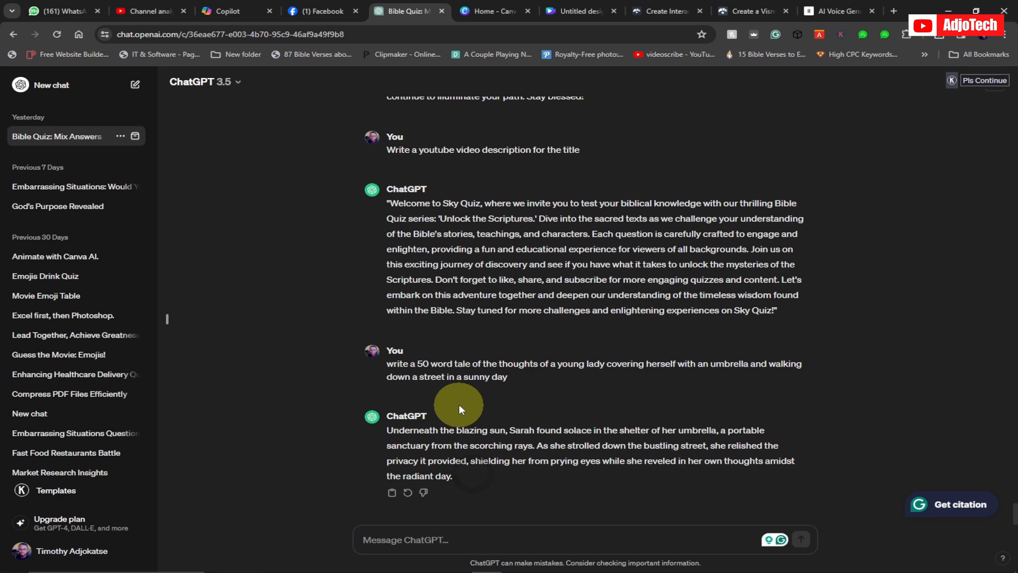
Switch to Canva and create a blank 1920 × 1080 px video design.
left_click(492, 12)
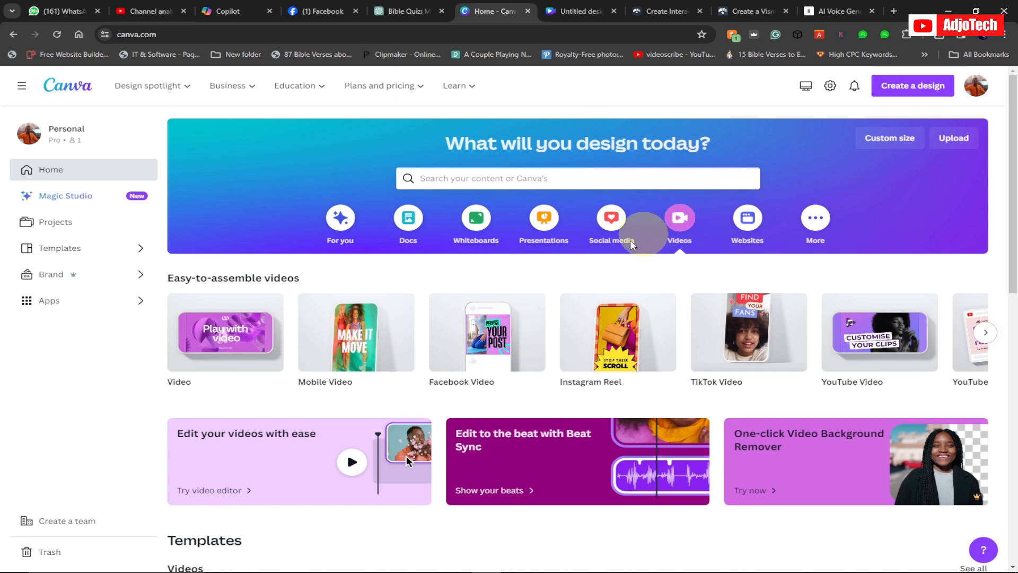
mouse_move(191, 383)
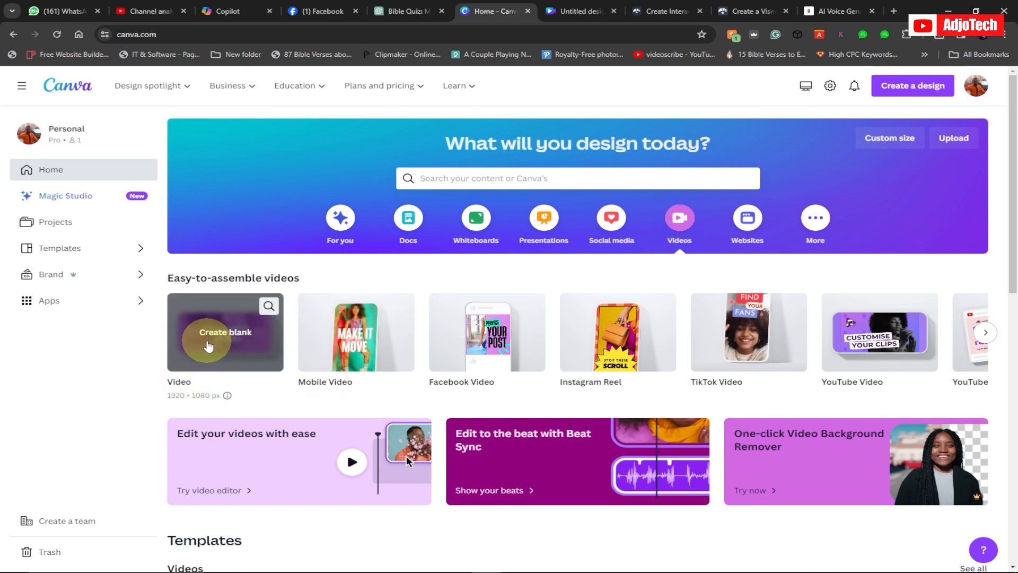
left_click(219, 335)
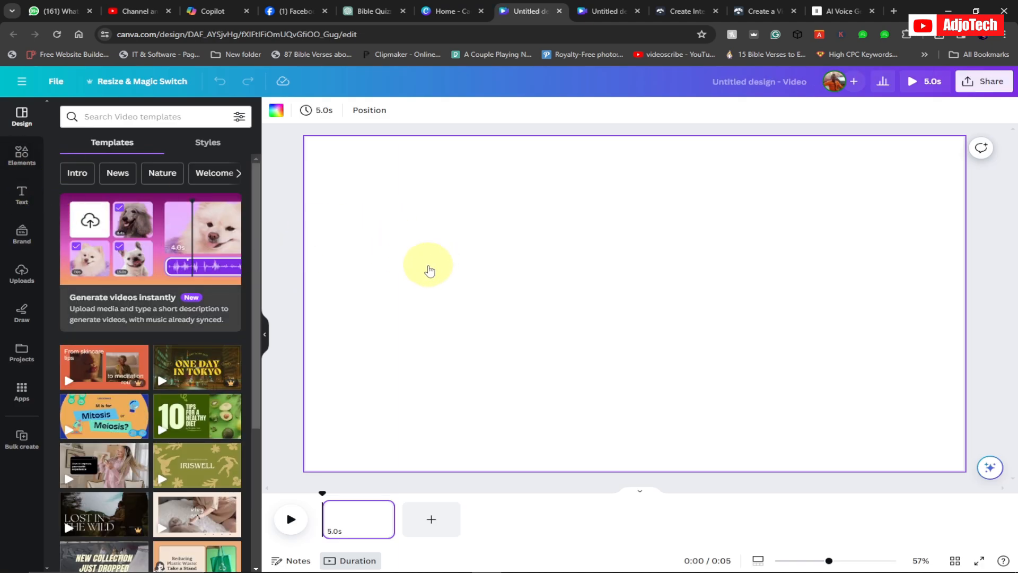
Search the graphics elements for "street" and place the wooden fence scene with the red telephone booth on the page.
left_click(20, 157)
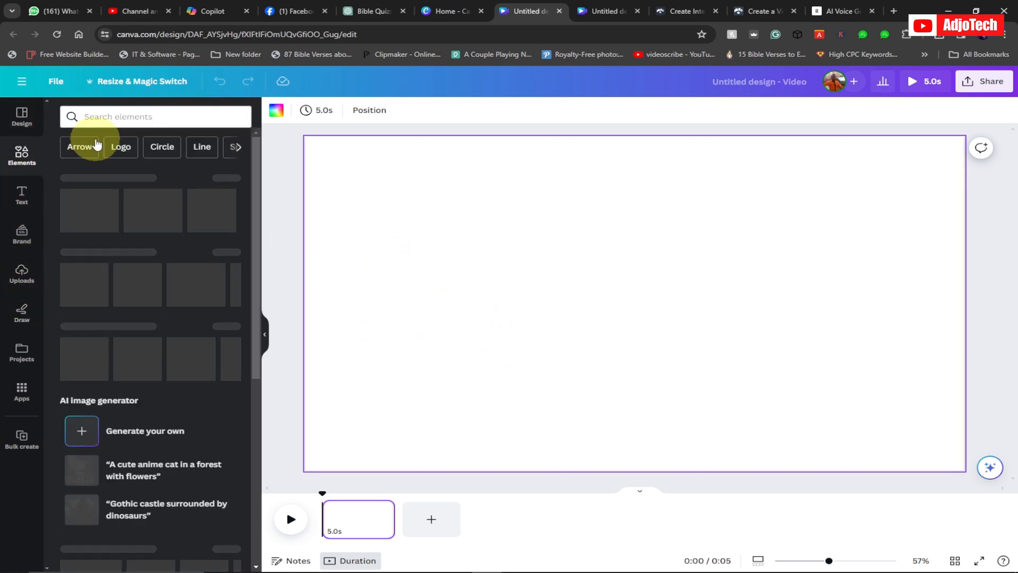
left_click(104, 115)
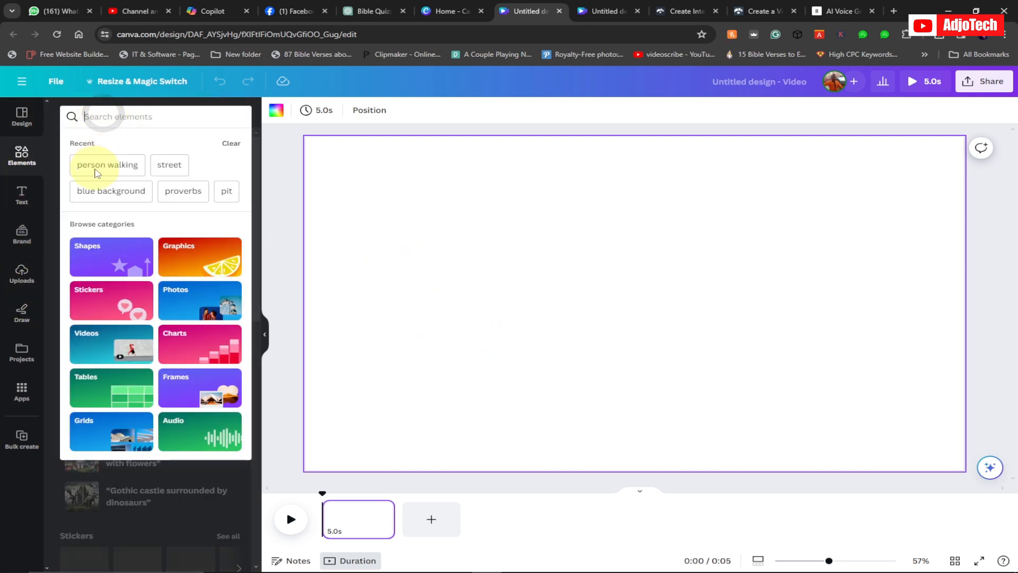
left_click(166, 168)
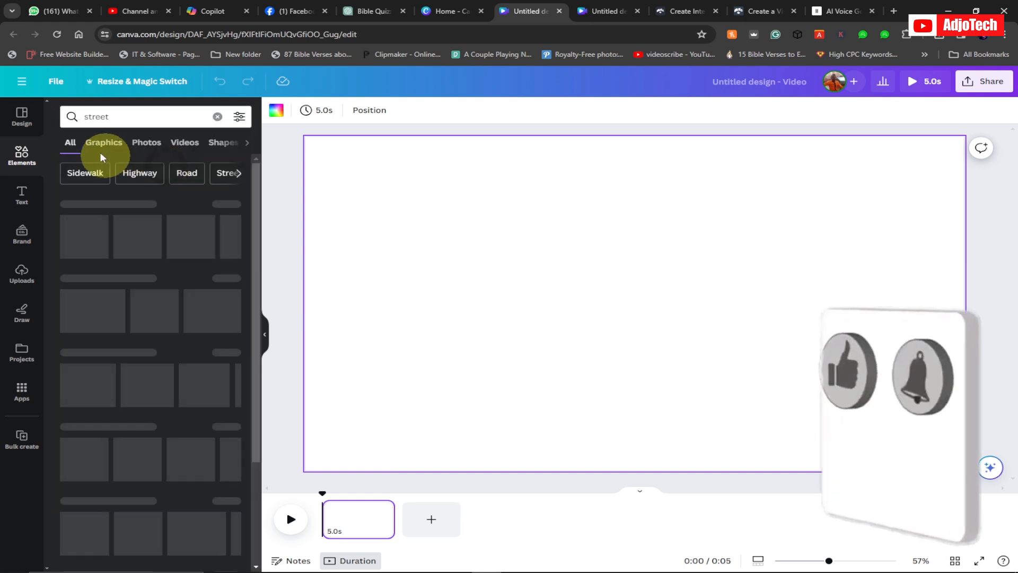
left_click(104, 143)
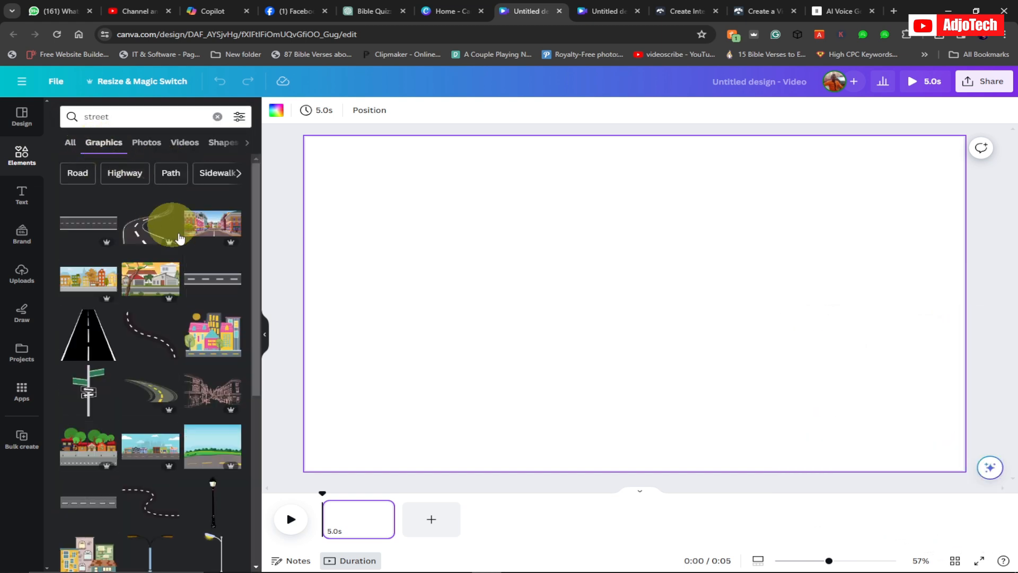
left_click_drag(255, 299, 253, 432)
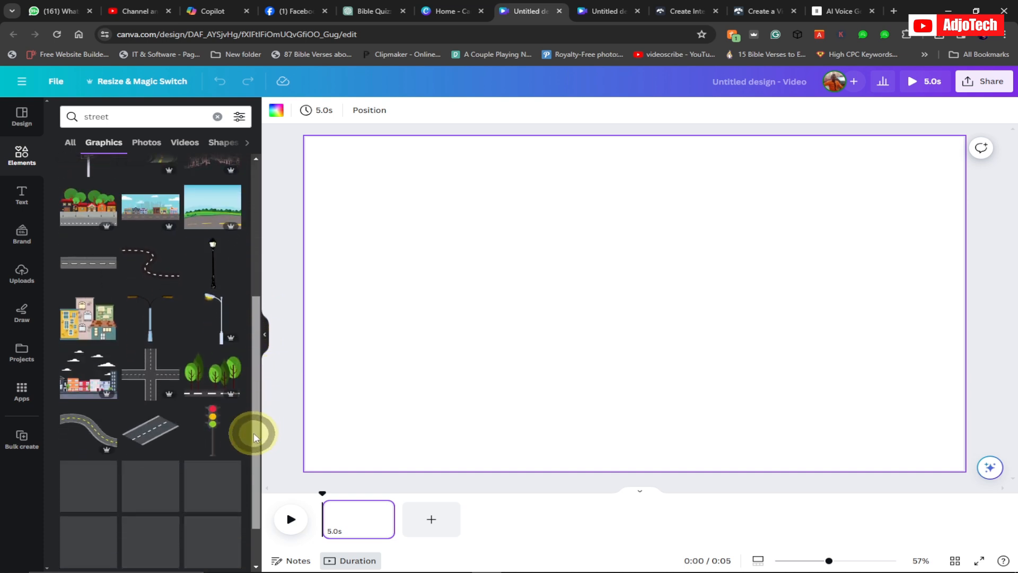
left_click_drag(255, 347, 253, 403)
left_click_drag(88, 431, 638, 324)
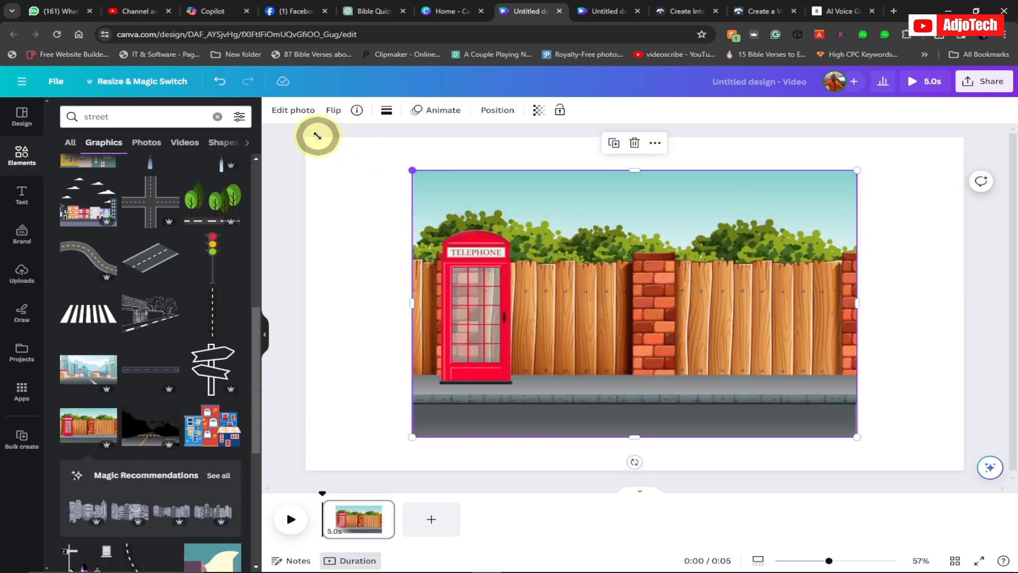
Enlarge and reposition the telephone booth scene until it covers the whole first page.
left_click_drag(317, 135, 317, 135)
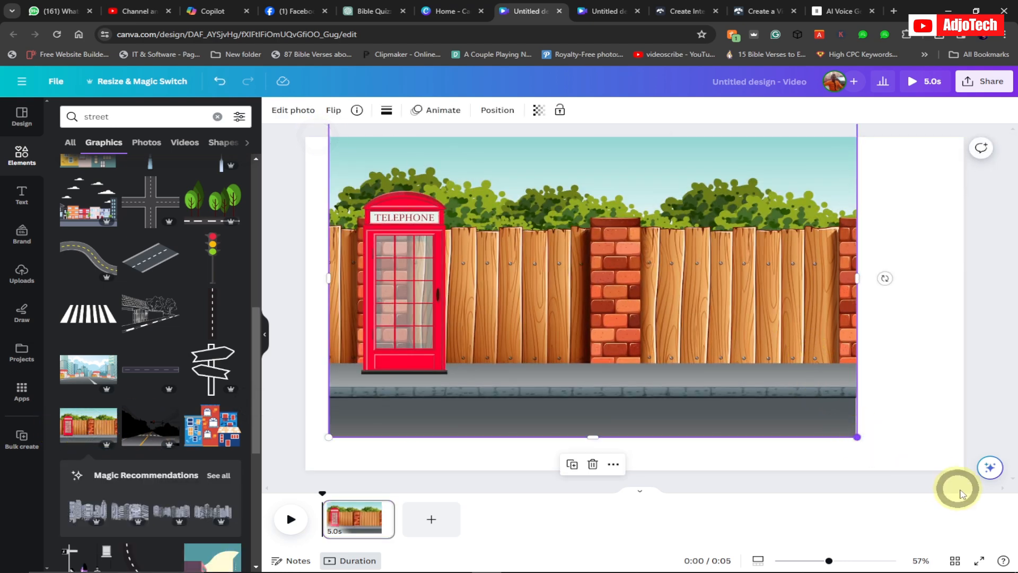
left_click_drag(961, 493, 964, 491)
left_click_drag(786, 350, 804, 310)
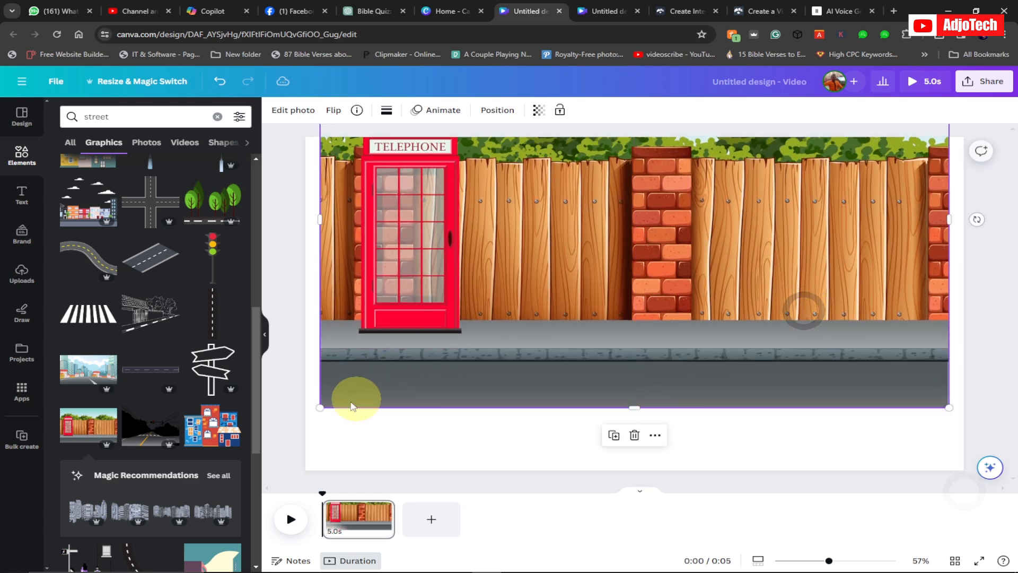
left_click_drag(319, 408, 250, 455)
left_click_drag(522, 368, 563, 399)
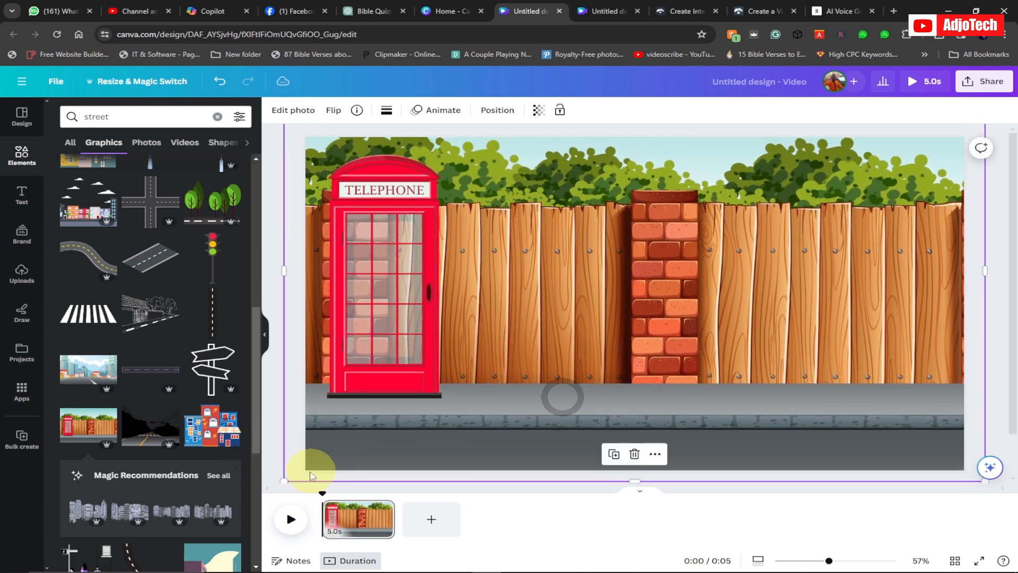
left_click_drag(279, 483, 273, 486)
left_click_drag(422, 422, 423, 417)
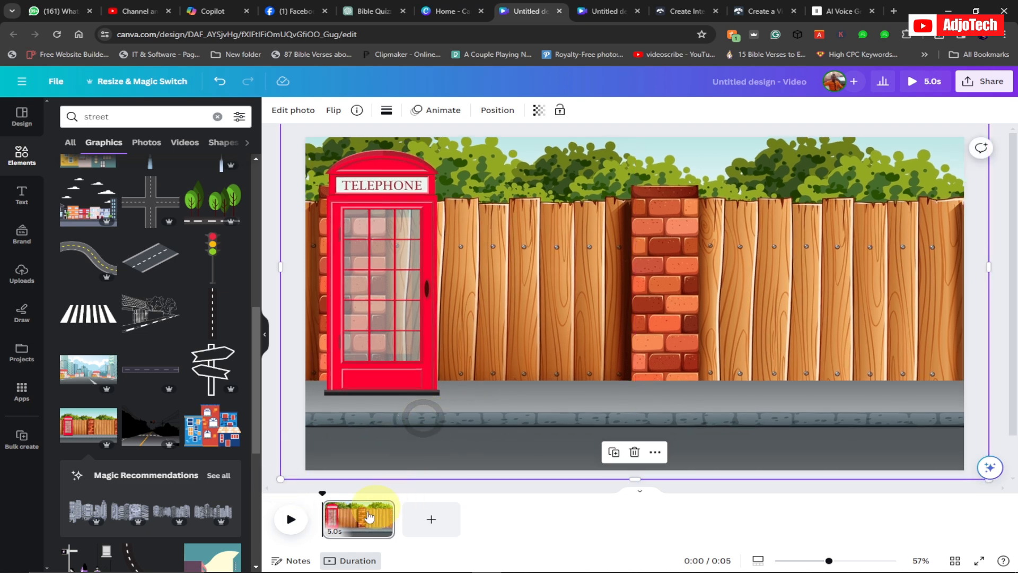
Add a second page with the colourful row-house street graphic, enlarged and positioned to span the page's full width.
left_click(433, 522)
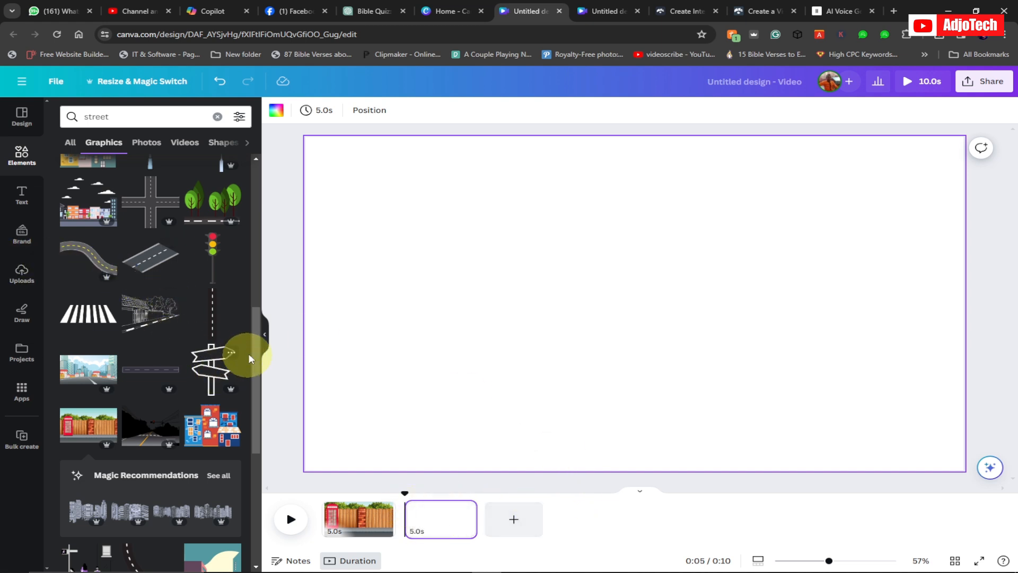
left_click_drag(256, 348, 257, 306)
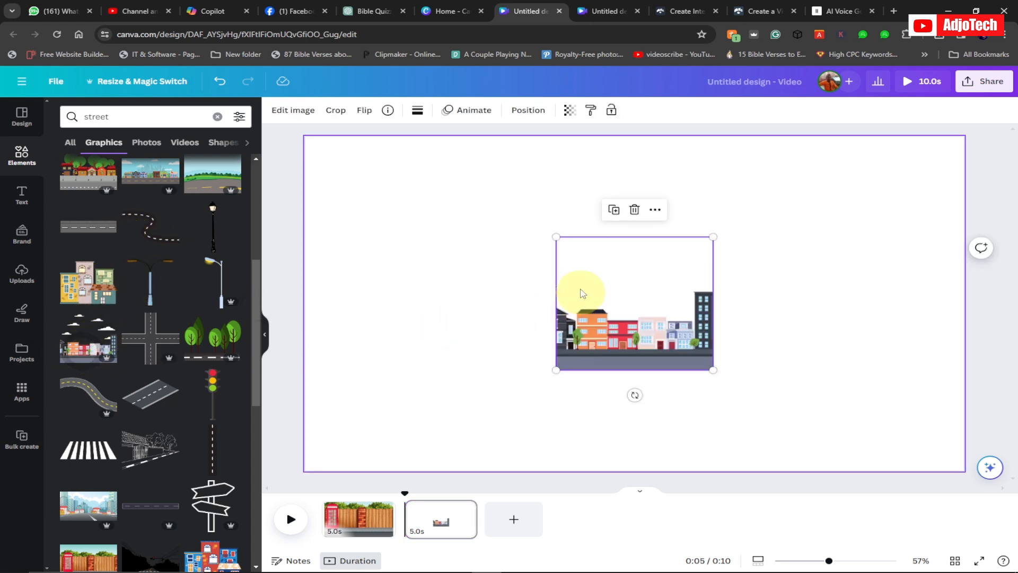
left_click_drag(555, 234, 398, 155)
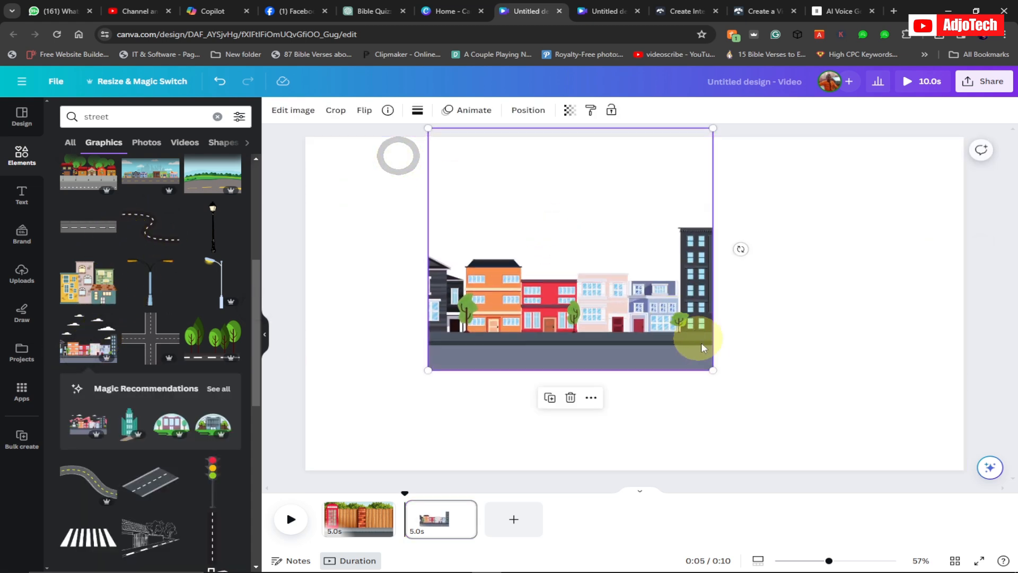
left_click_drag(712, 368, 860, 458)
left_click_drag(692, 423, 496, 204)
left_click_drag(648, 263, 983, 451)
left_click_drag(682, 357, 655, 287)
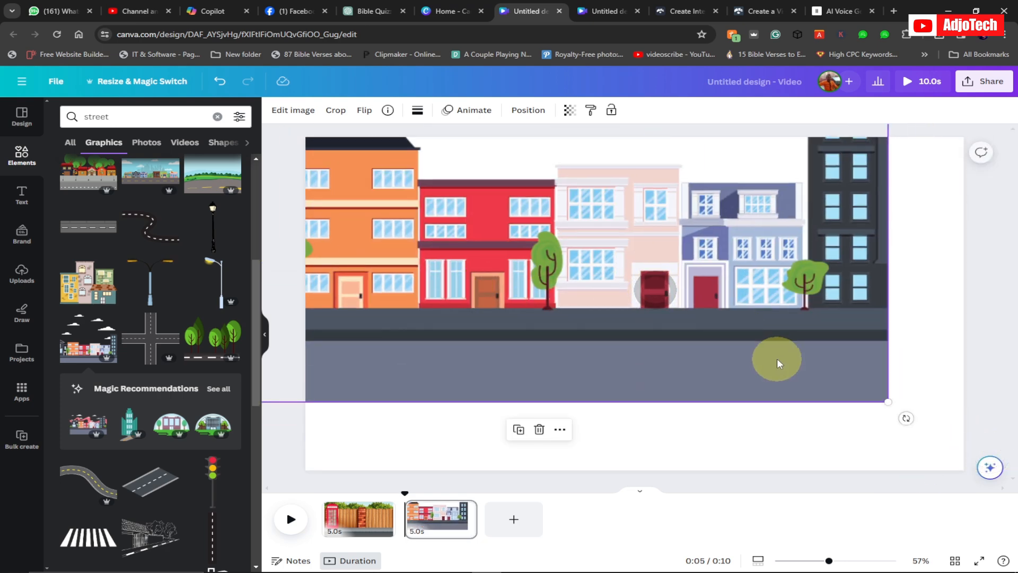
left_click_drag(888, 402, 966, 446)
left_click_drag(734, 377, 830, 396)
left_click(469, 460)
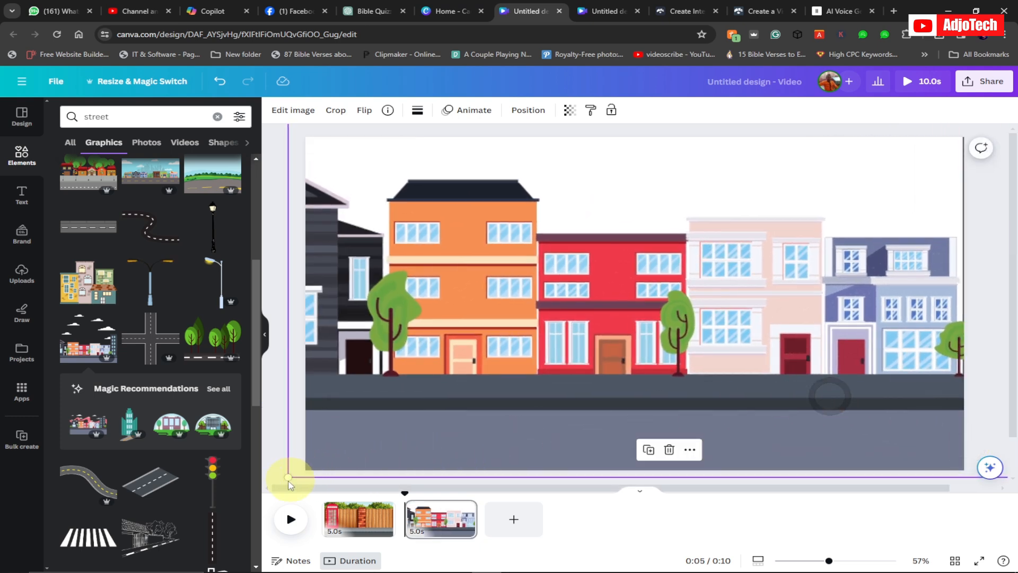
left_click_drag(280, 481, 273, 488)
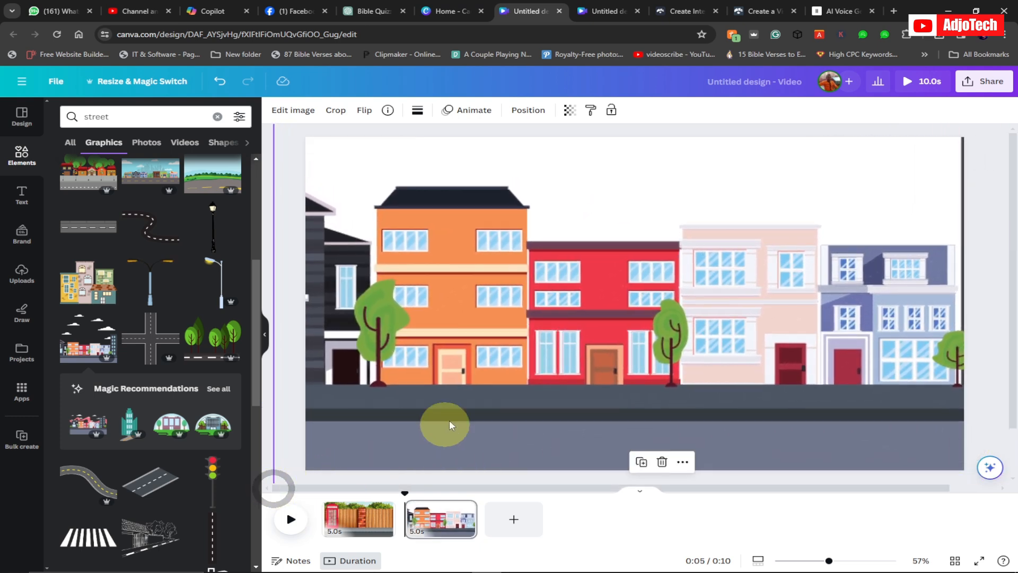
left_click_drag(482, 397, 486, 402)
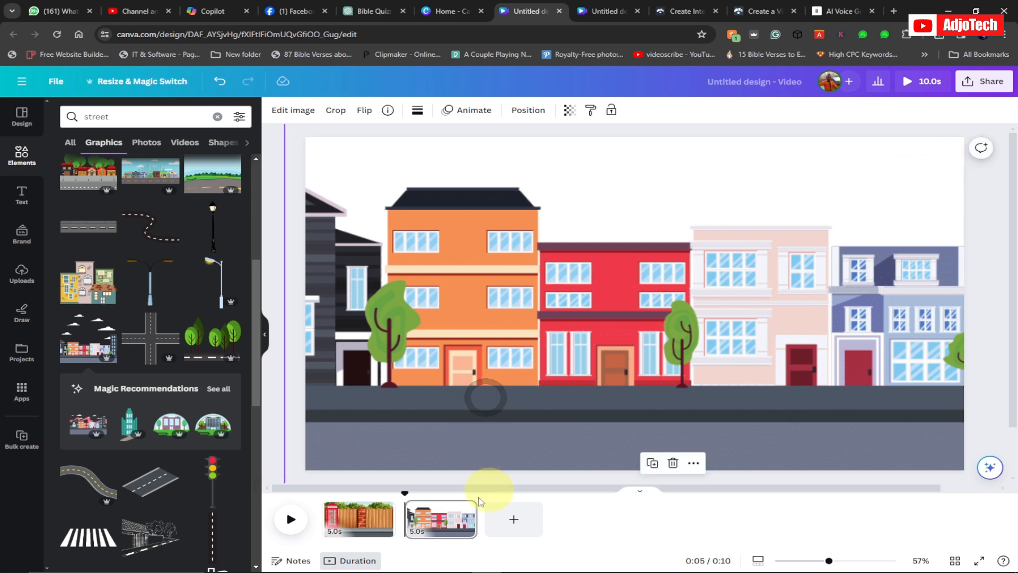
Add a third page with the shop street graphic showing the café, barber and book store, enlarged to cover the page.
left_click(513, 523)
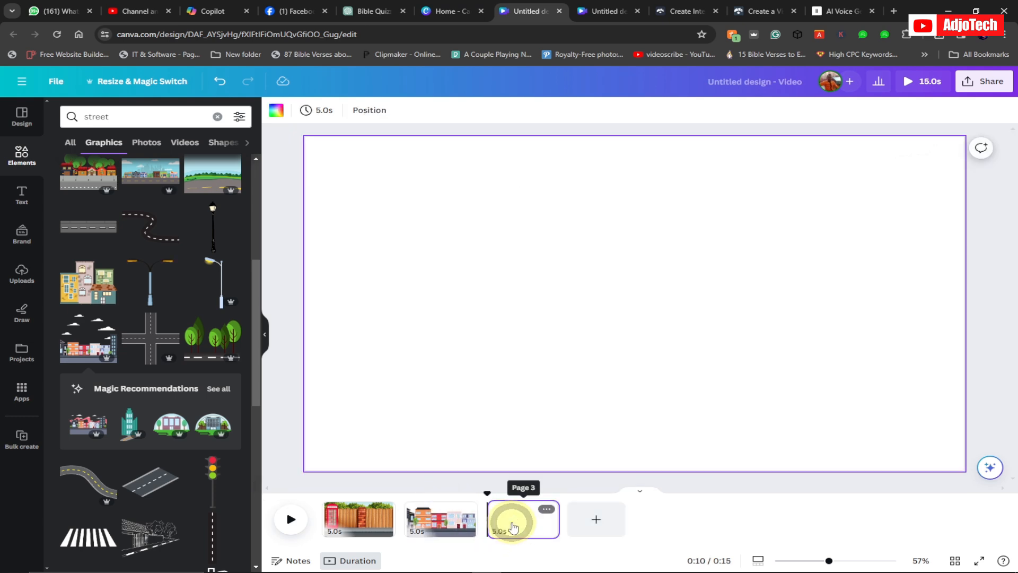
left_click(146, 178)
left_click_drag(501, 243, 276, 109)
left_click_drag(766, 364, 1011, 471)
left_click_drag(772, 393, 691, 332)
left_click_drag(933, 414, 992, 440)
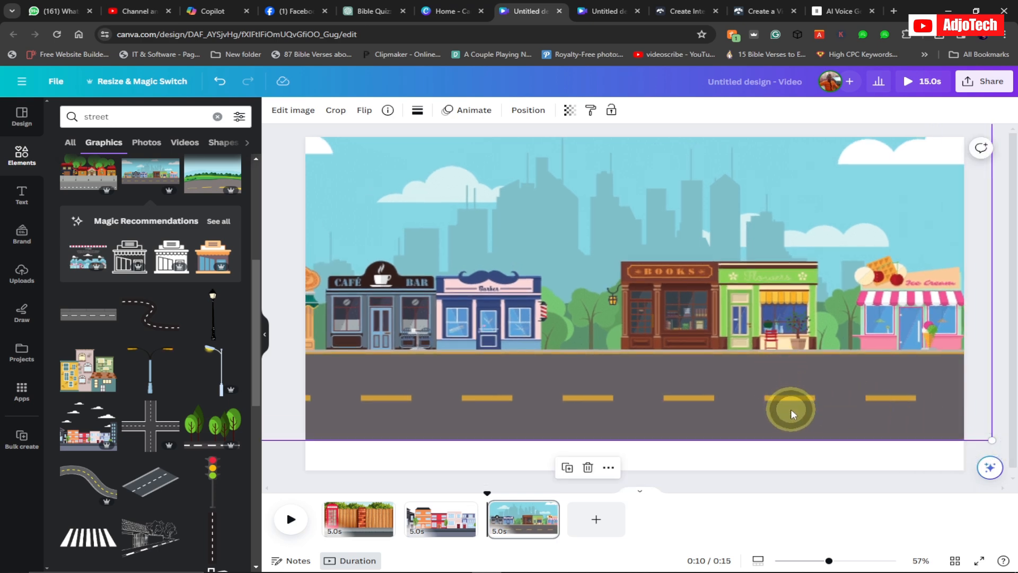
left_click_drag(671, 296, 671, 303)
mouse_move(598, 254)
left_mouse_down()
mouse_move(602, 239)
mouse_move(613, 248)
left_mouse_up()
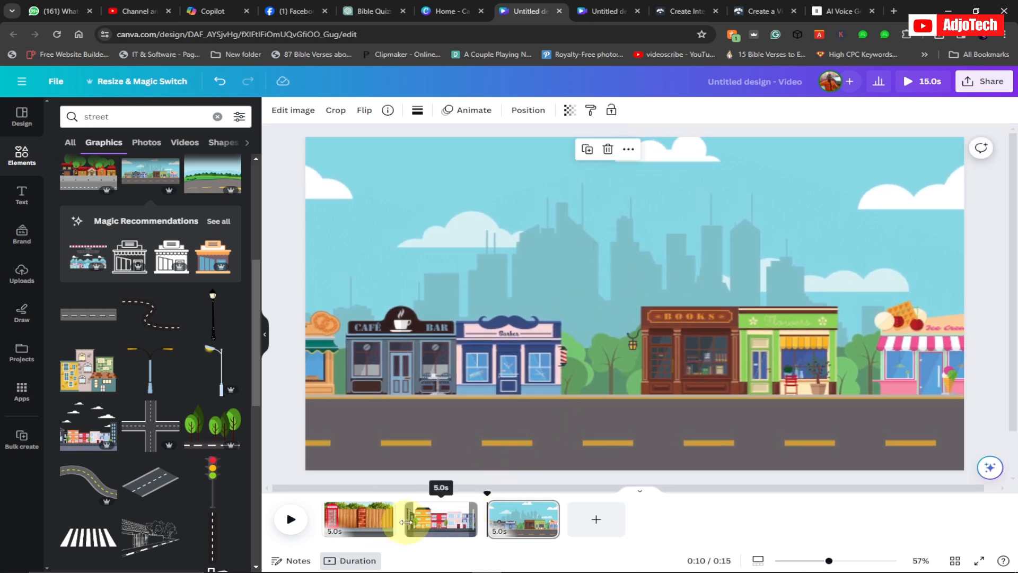
Apply a Dissolve transition lasting 0.2 seconds between the first and second pages.
mouse_move(406, 531)
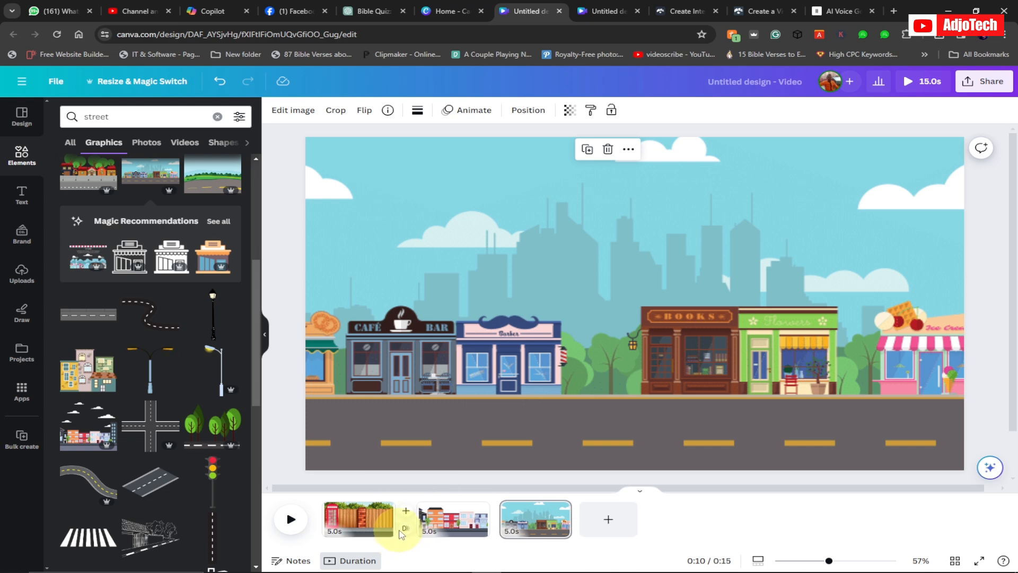
left_click(406, 531)
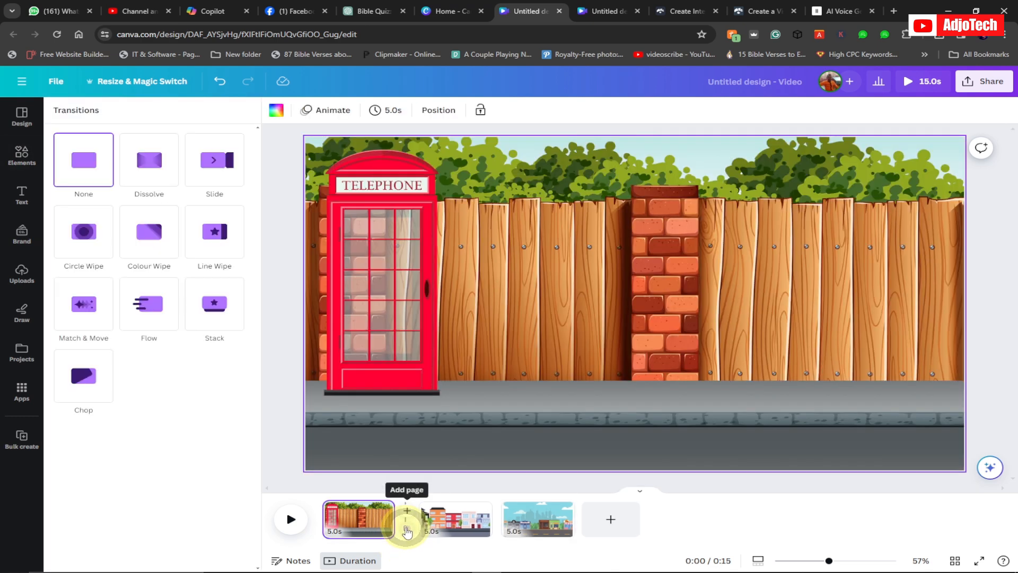
left_click(146, 178)
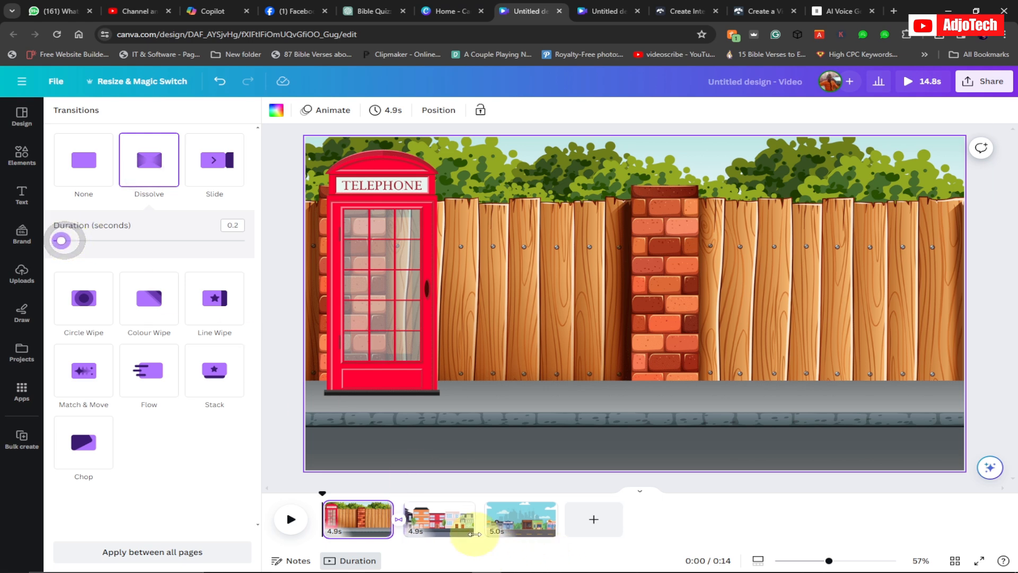
Apply a Dissolve transition lasting 0.2 seconds between the second and third pages.
left_click(488, 525)
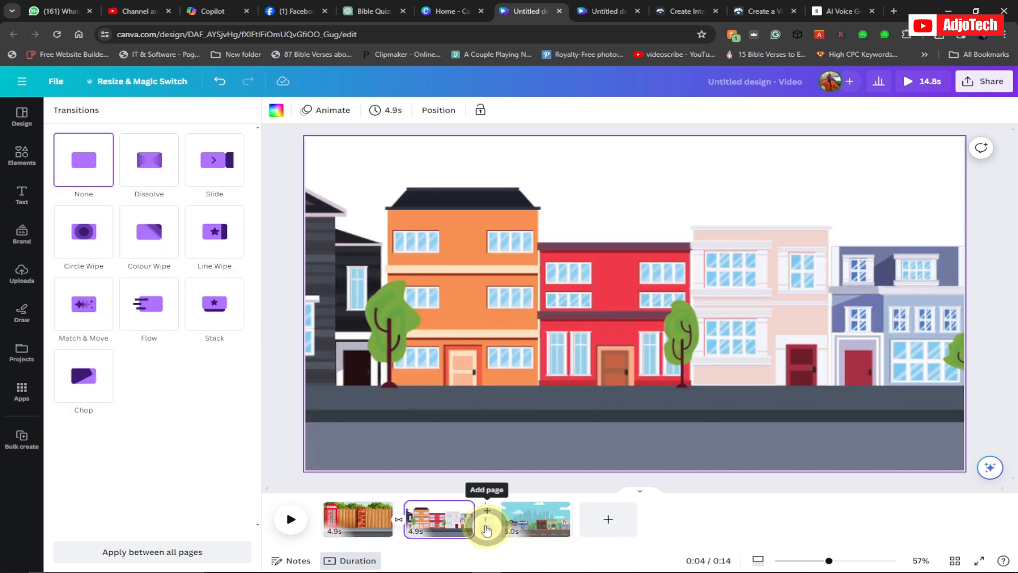
left_click(148, 160)
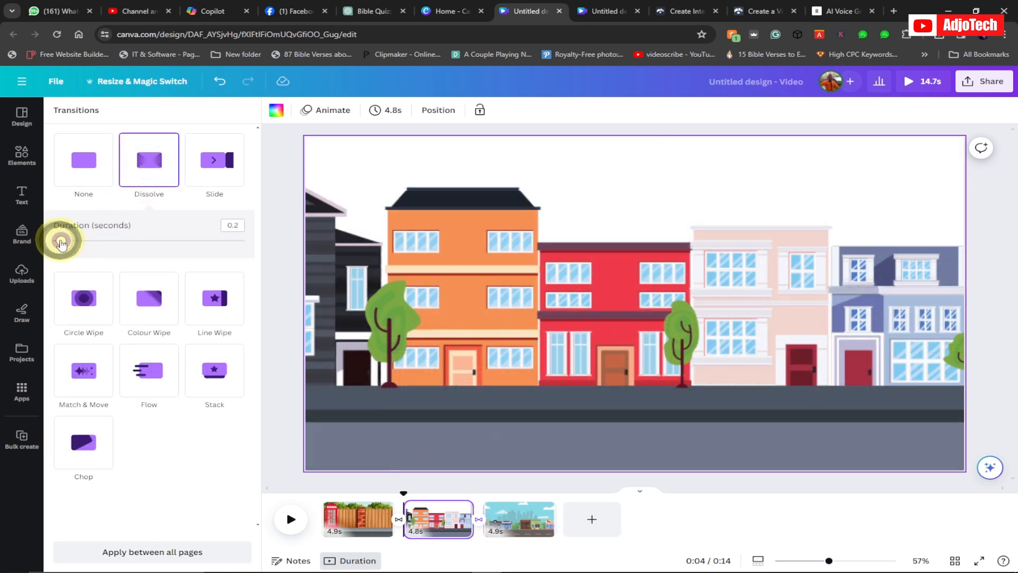
left_click(761, 513)
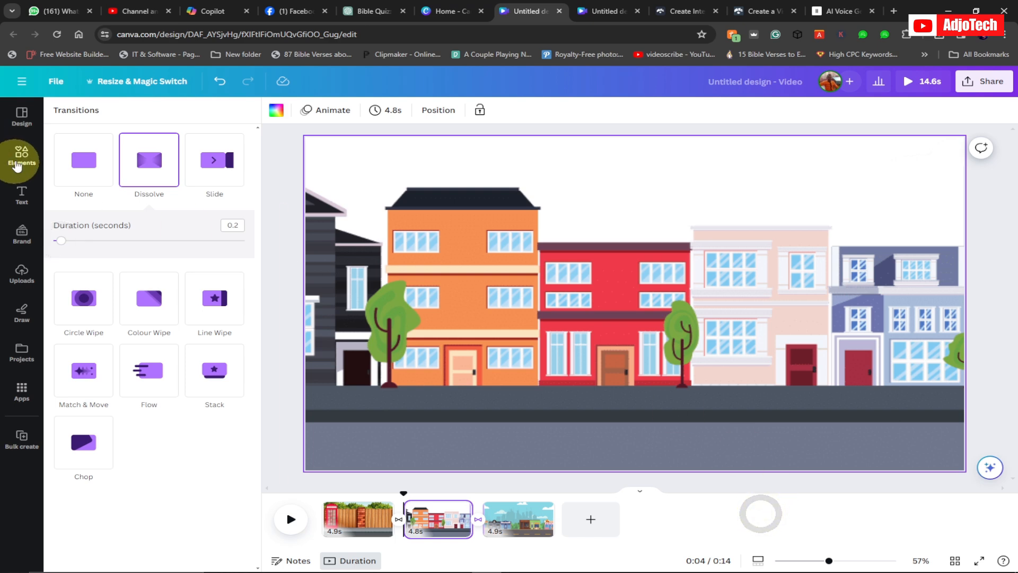
Search the graphic elements for "person walking" and look through the results for a woman with an umbrella.
left_click(16, 164)
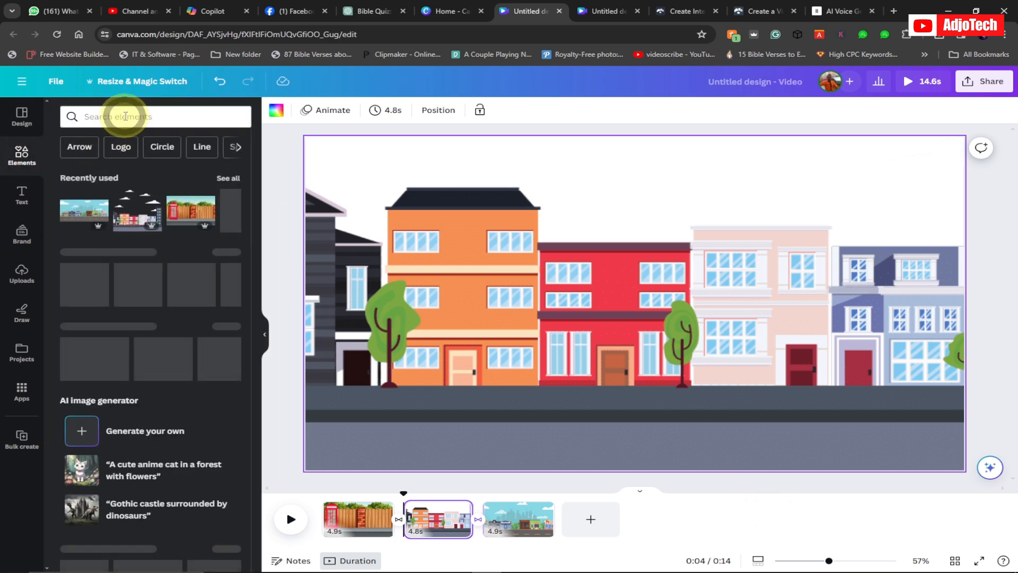
left_click(125, 116)
left_click(139, 166)
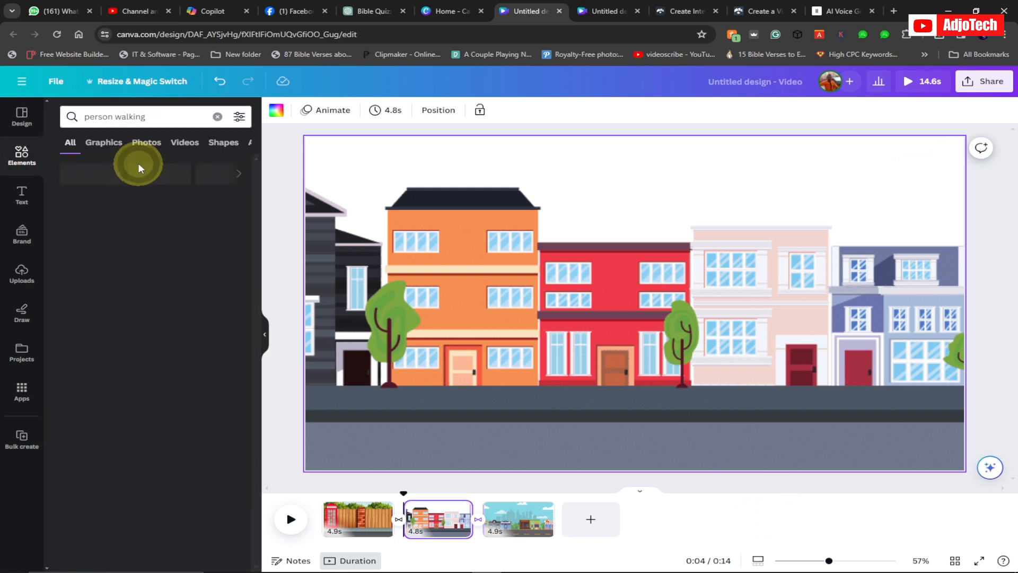
left_click(104, 145)
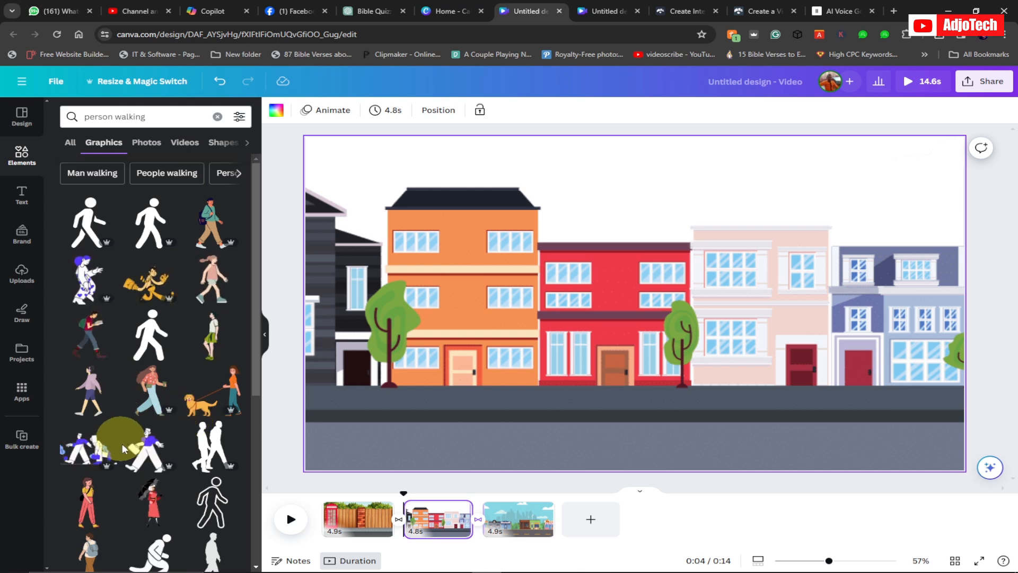
left_click(240, 119)
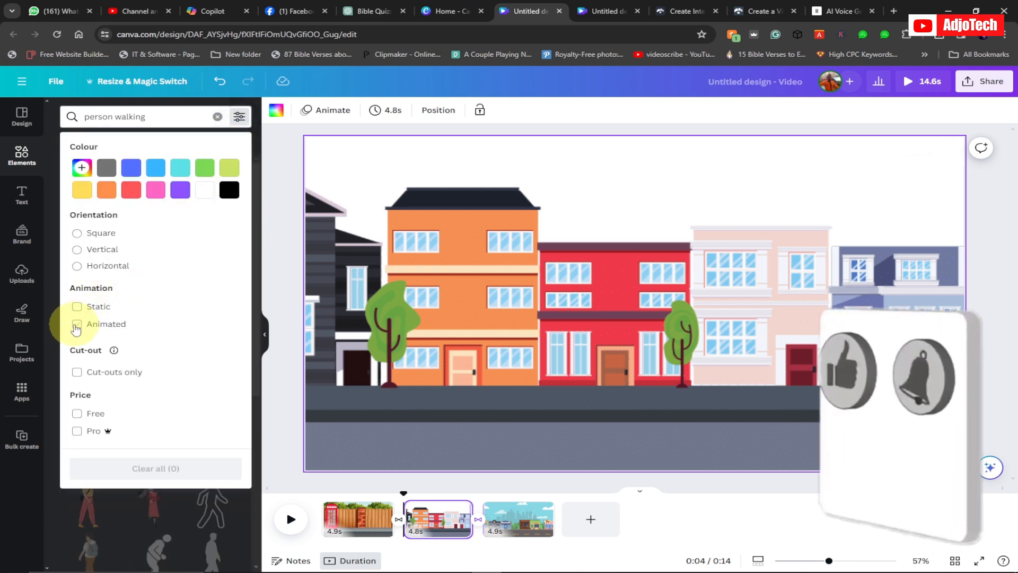
left_click(175, 118)
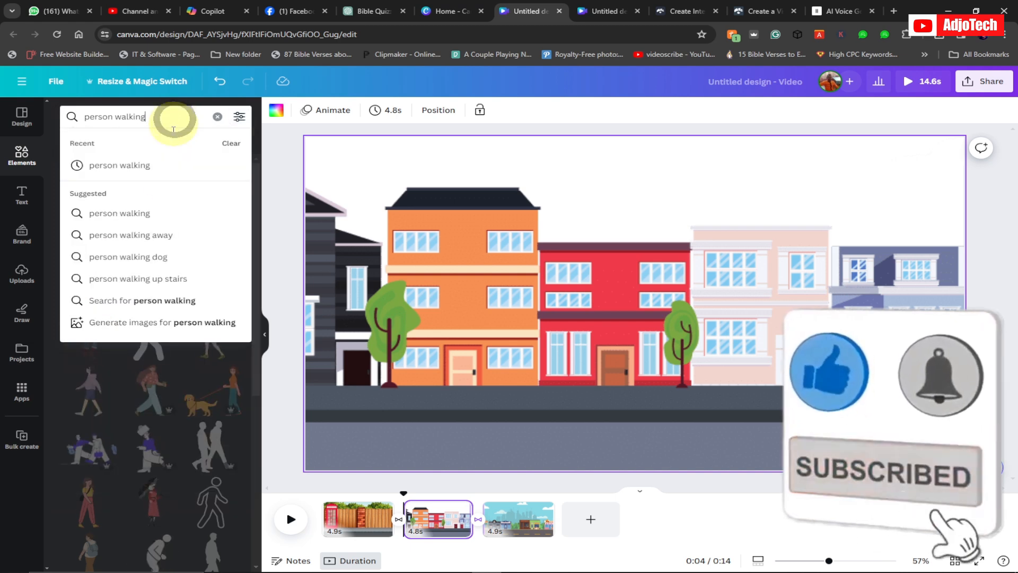
left_click(251, 367)
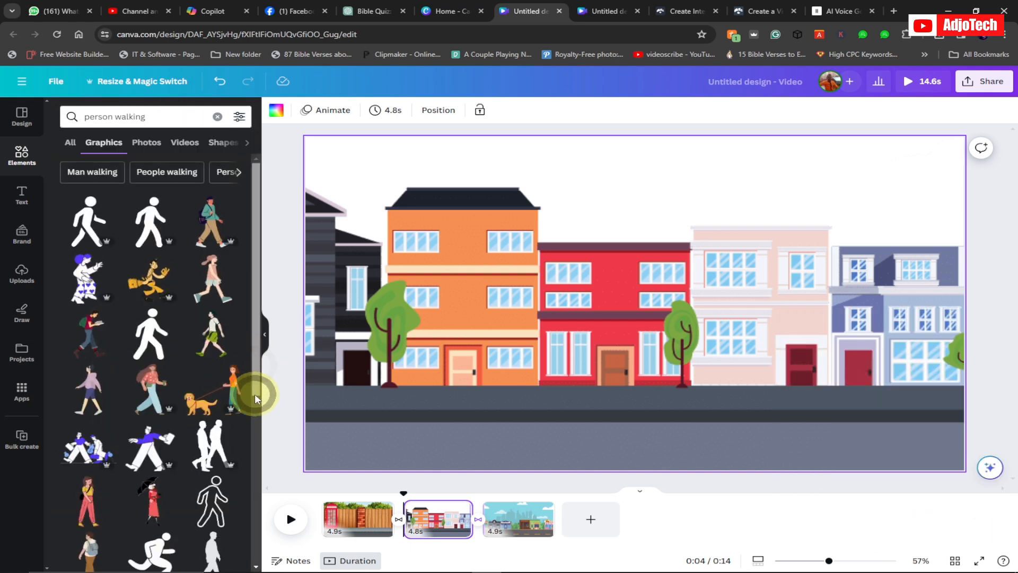
scroll(255, 394, "down", 2)
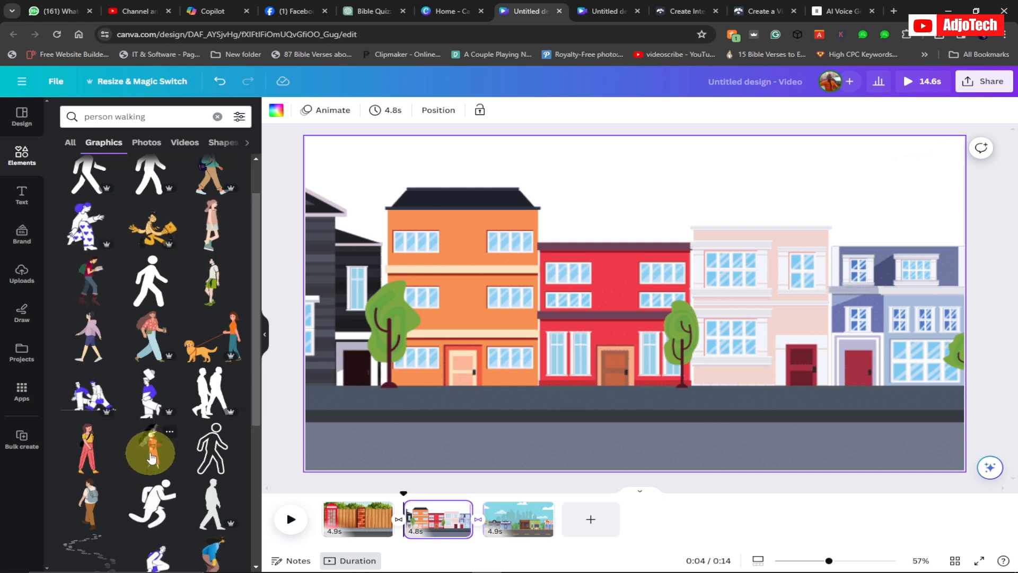
Place the red-coated umbrella woman on the first page instead of the second, scaled down, on the road between telephone box and brick pillar.
left_click_drag(174, 454, 644, 400)
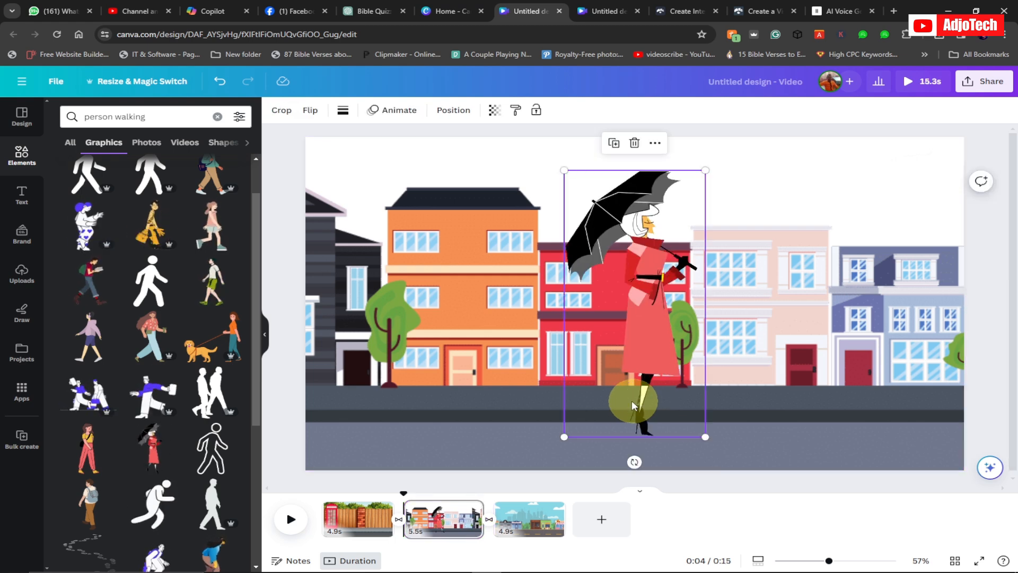
left_click(634, 142)
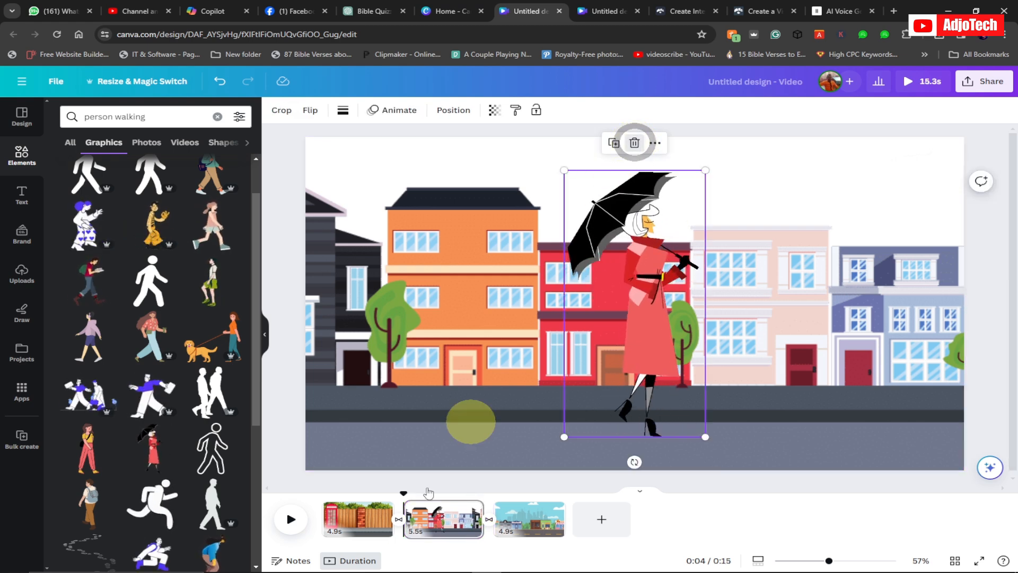
left_click(352, 537)
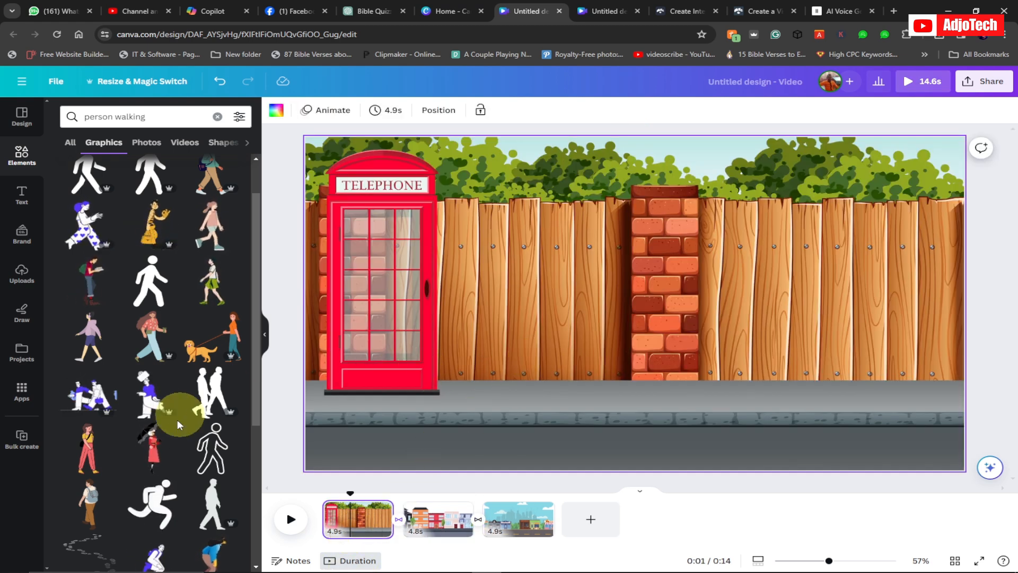
left_click_drag(148, 445, 716, 297)
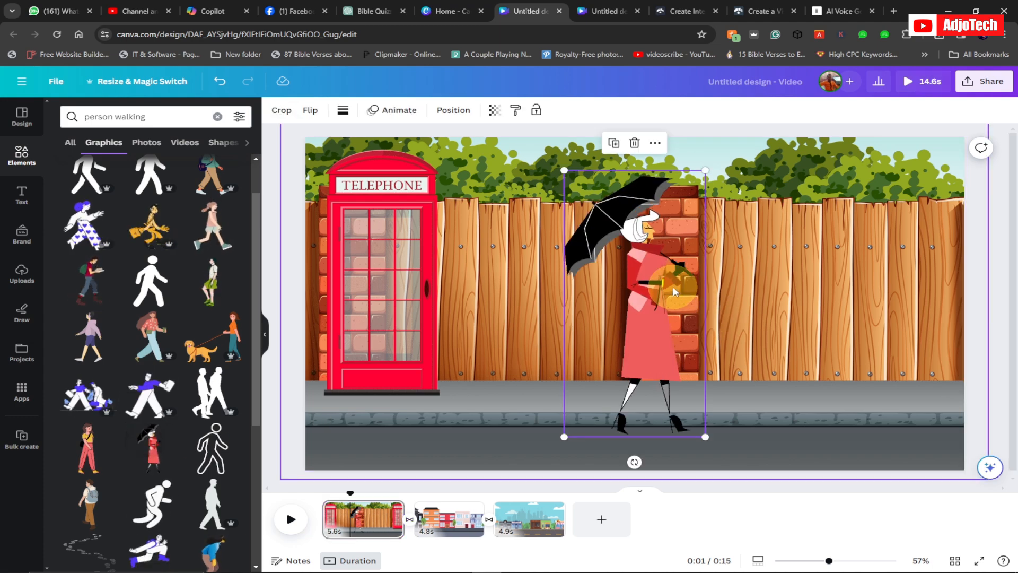
left_click_drag(705, 170, 668, 241)
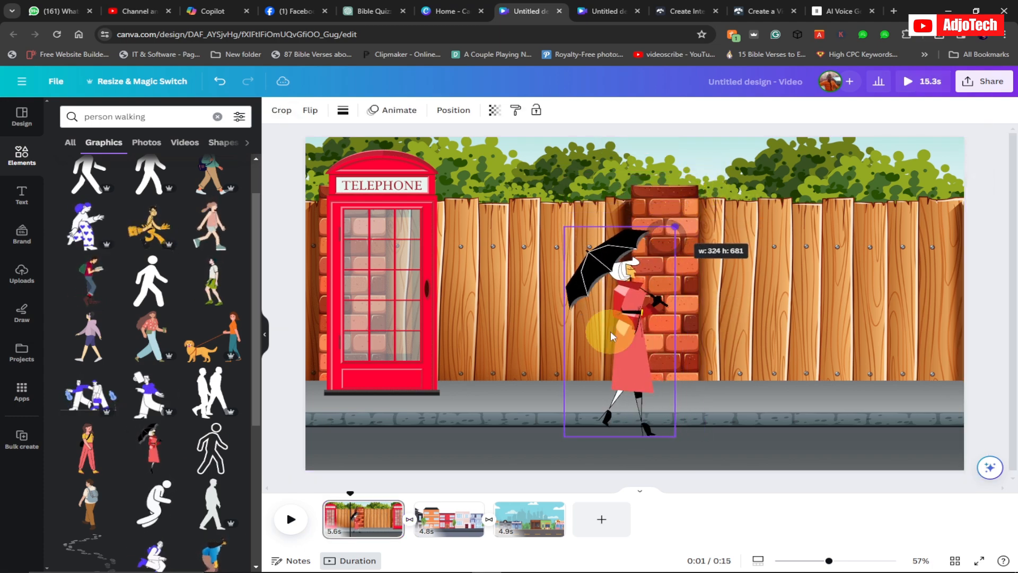
left_click_drag(612, 350, 603, 375)
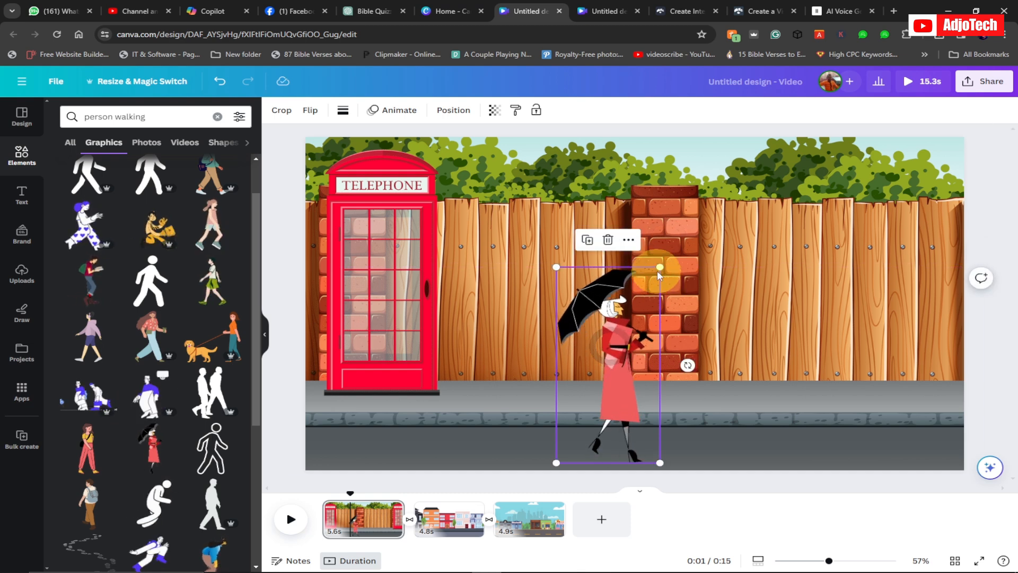
left_click_drag(654, 277, 648, 290)
left_click_drag(620, 372, 578, 373)
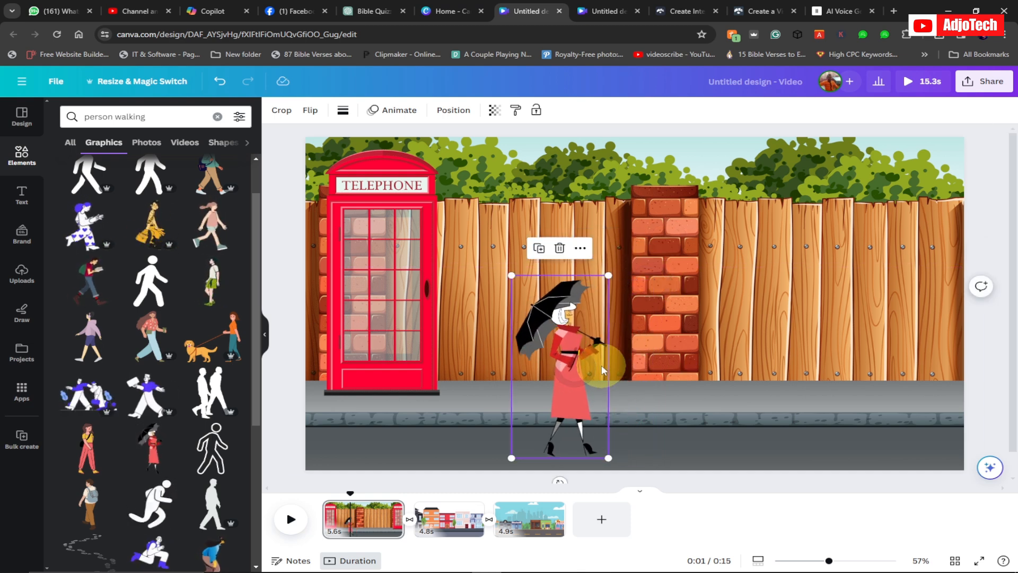
Animate the first page's fence background with Drift, using the leftward direction and a very low intensity.
left_click(720, 317)
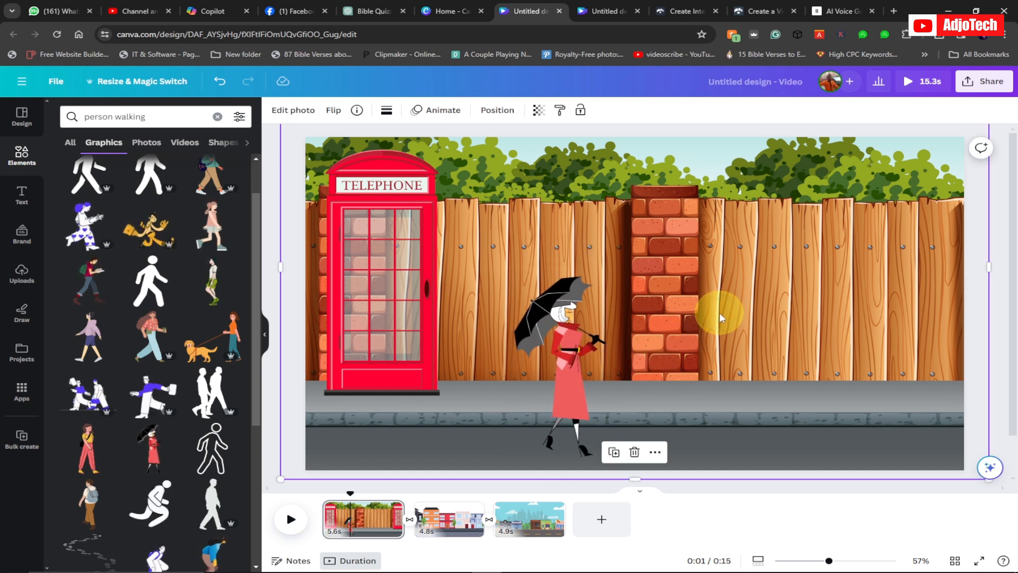
left_click(441, 112)
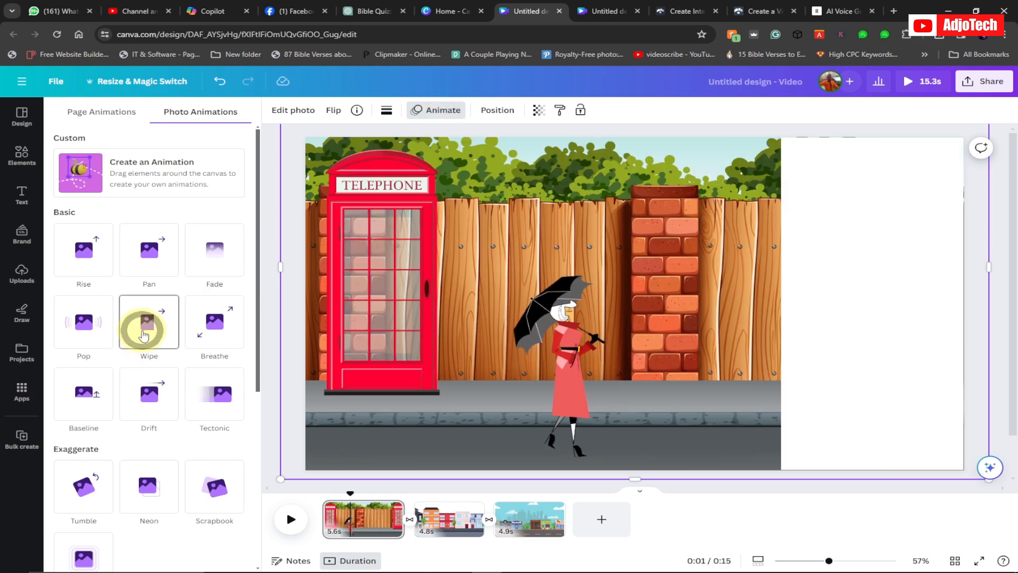
left_click(143, 333)
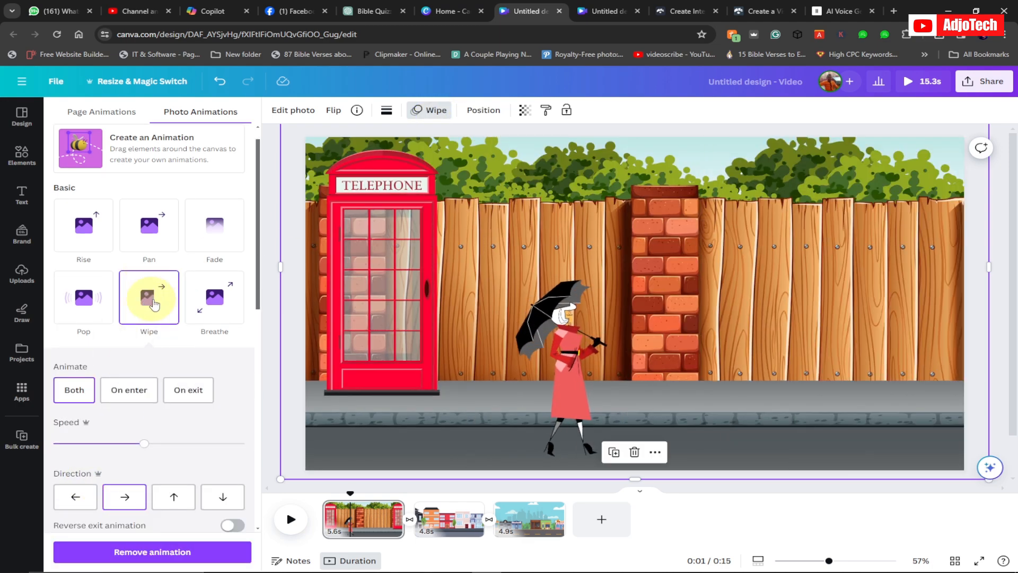
left_click(154, 551)
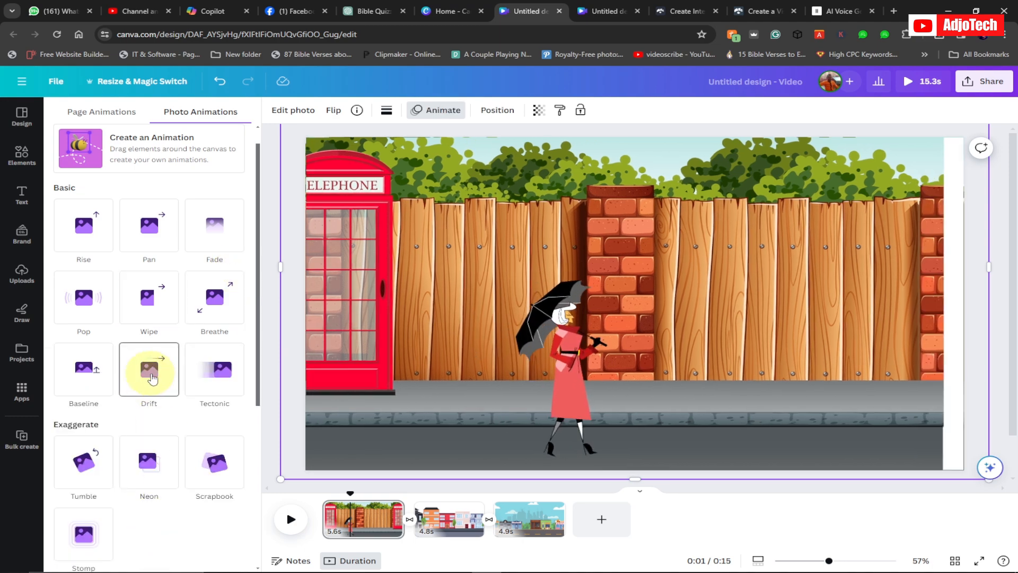
left_click(149, 373)
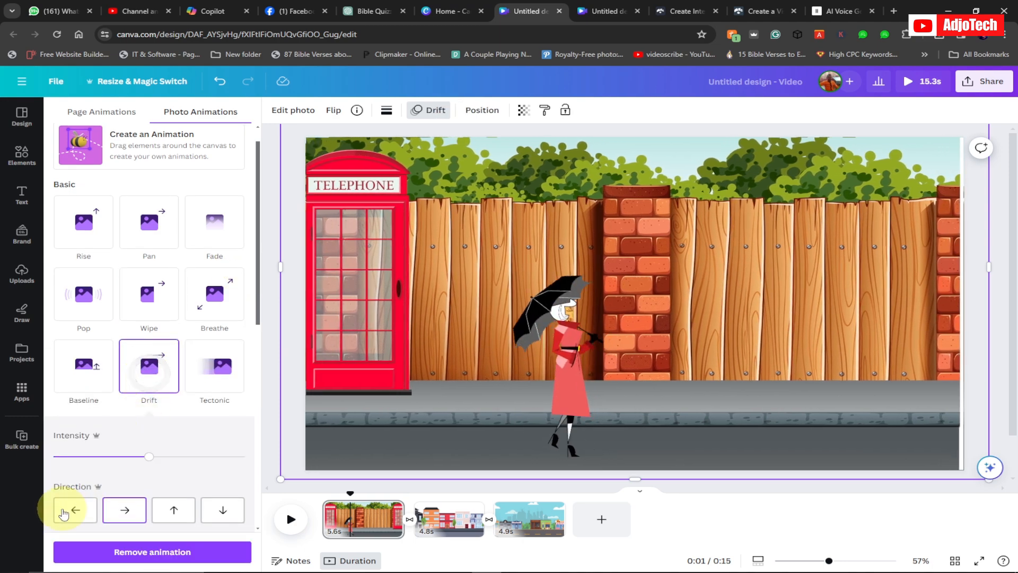
left_click(77, 513)
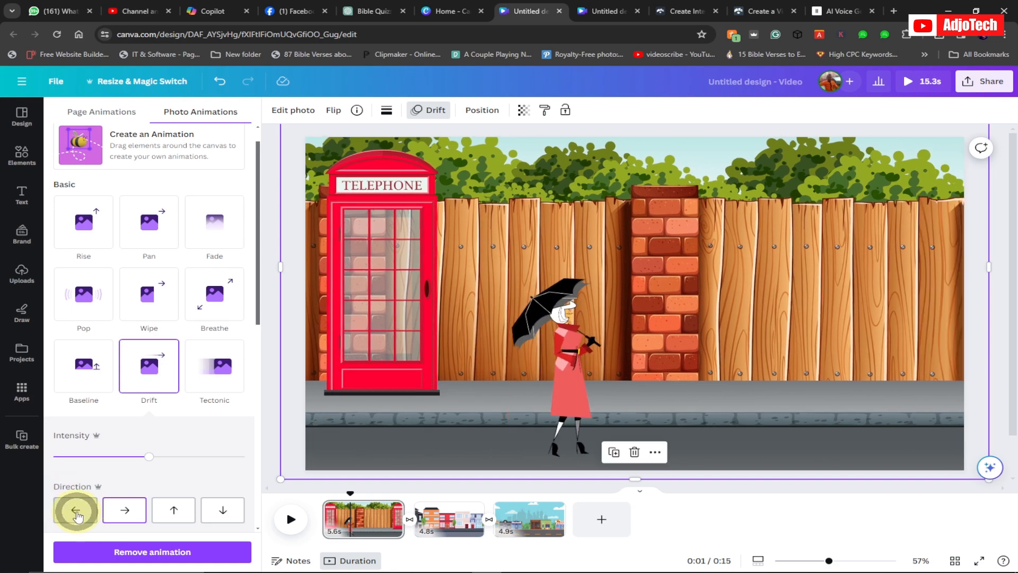
left_click_drag(149, 461, 64, 458)
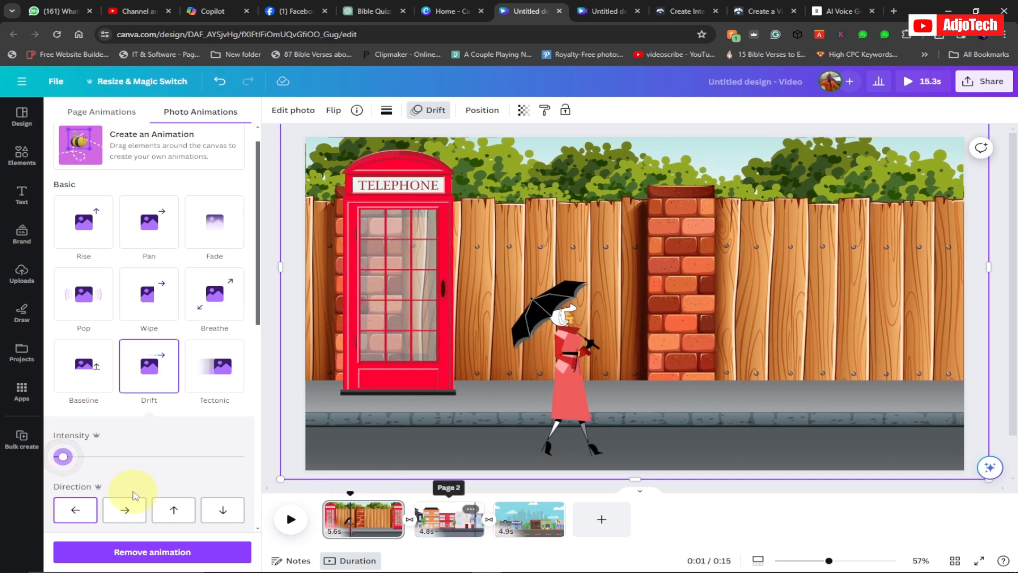
Apply a leftward Drift animation with very low intensity to the row-house street graphic on the second page.
left_click(469, 526)
left_click(497, 366)
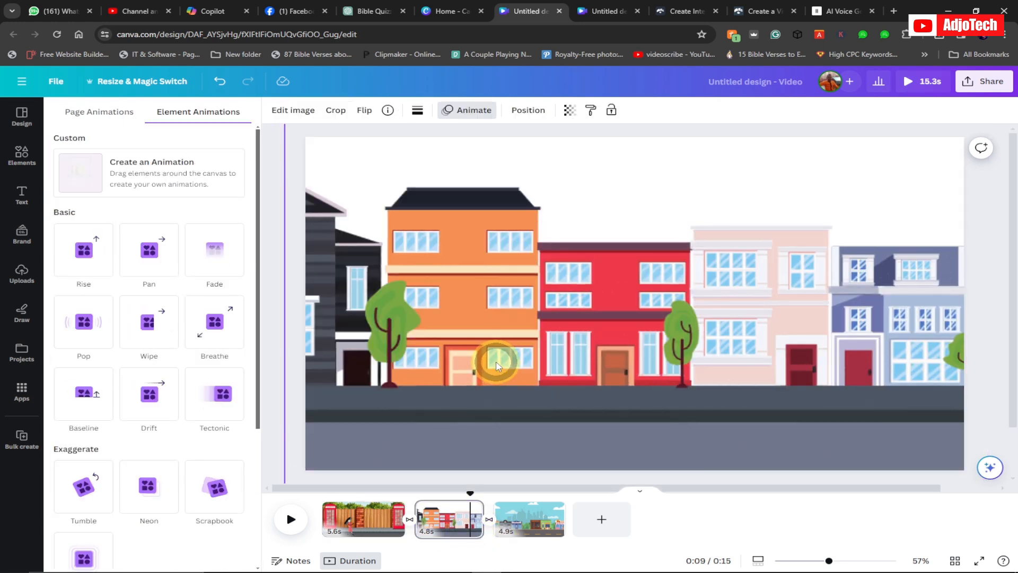
left_click(151, 403)
left_click(89, 509)
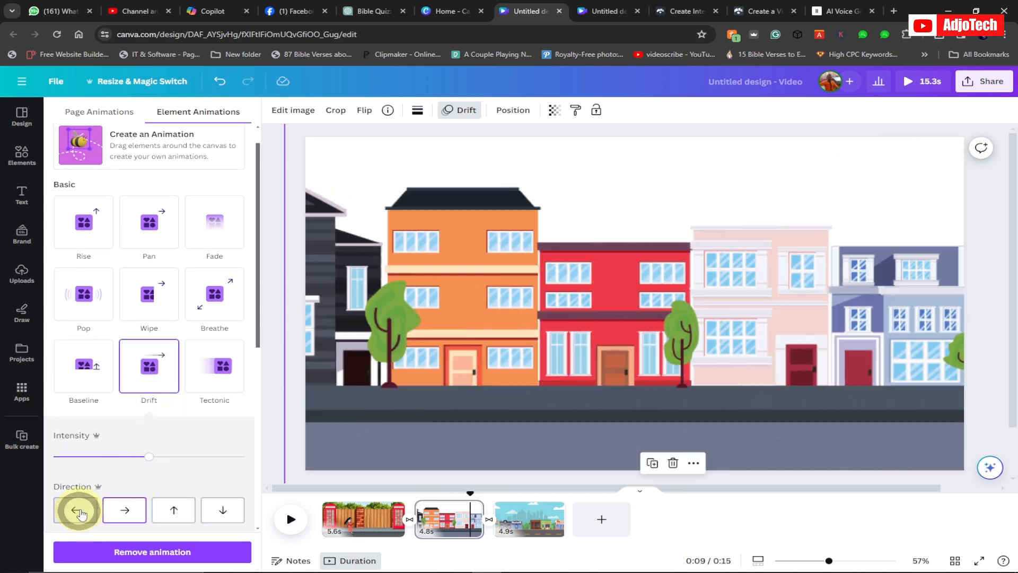
left_click_drag(148, 457, 68, 459)
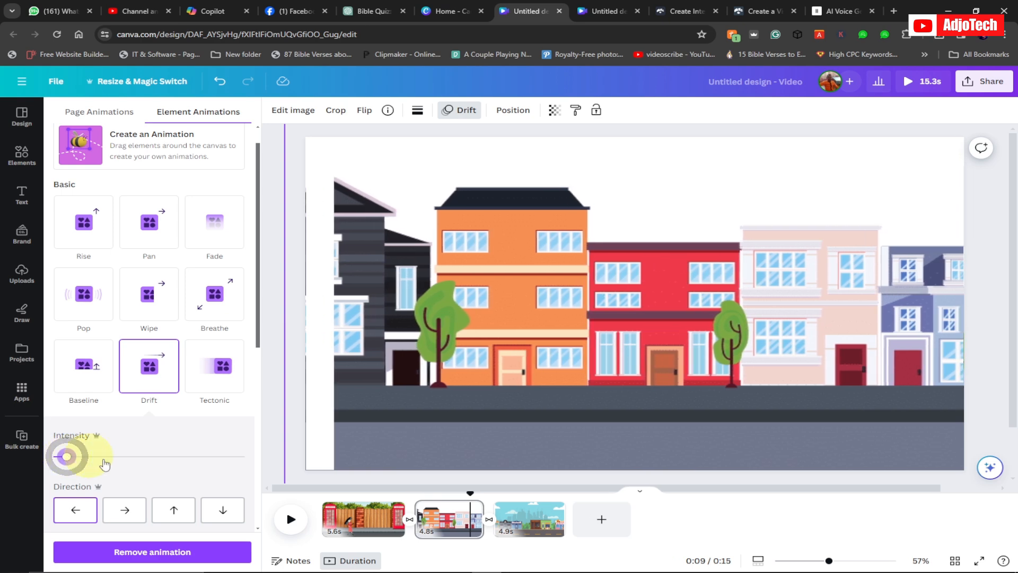
Apply a leftward Drift animation with very low intensity to the shop street graphic on the third page.
left_click(544, 533)
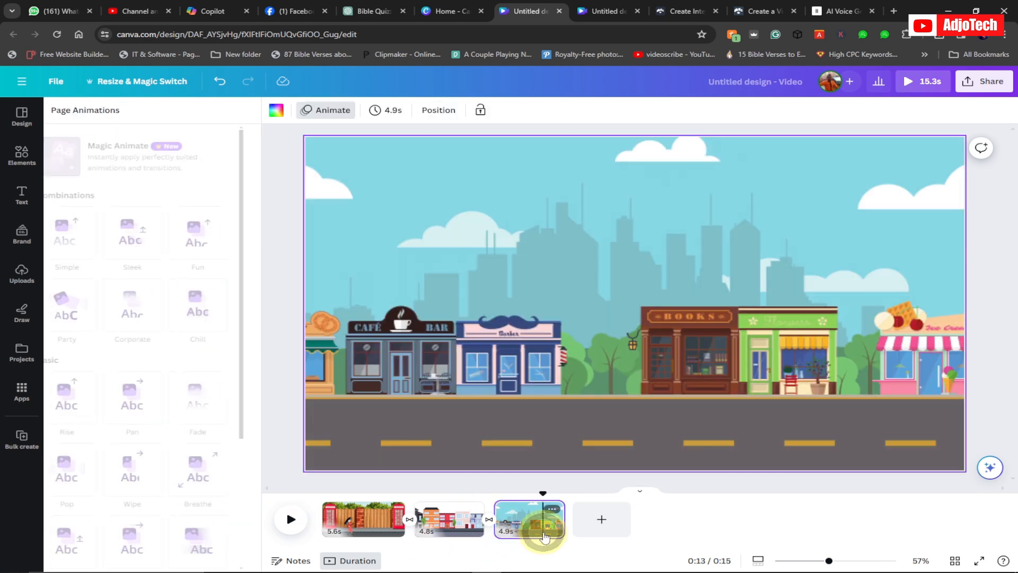
left_click(492, 371)
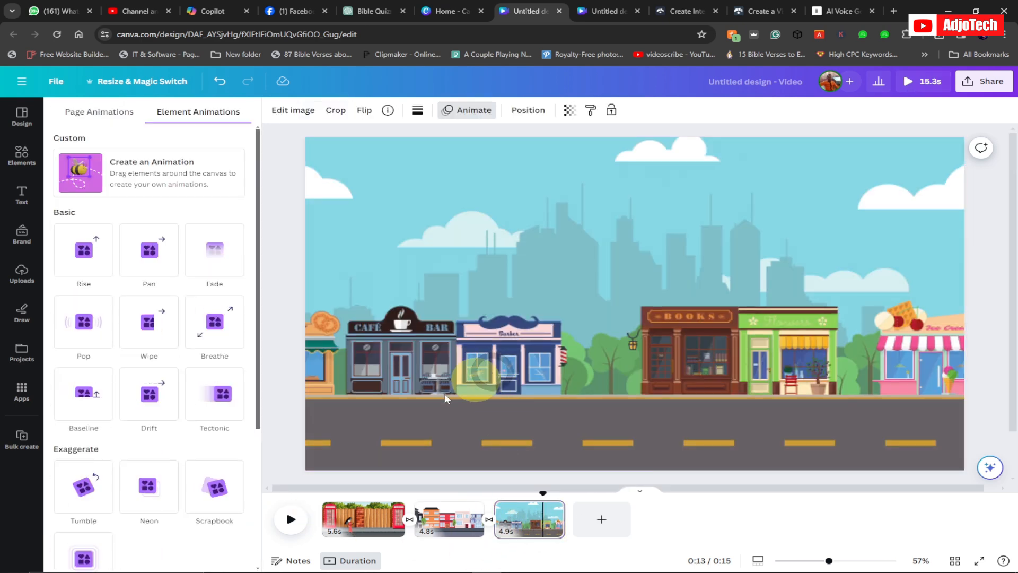
left_click(150, 397)
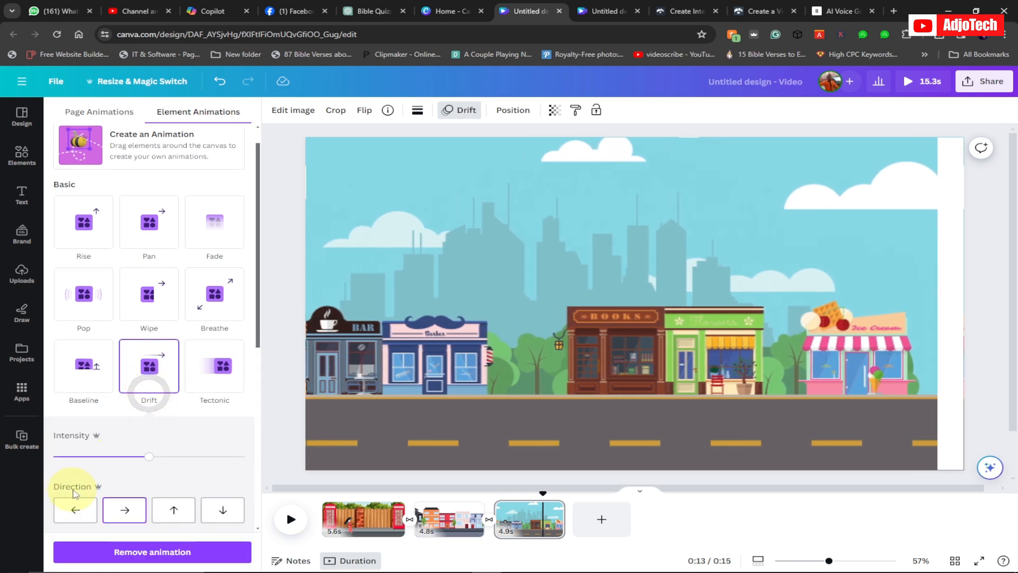
left_click(72, 510)
left_click_drag(148, 457, 69, 459)
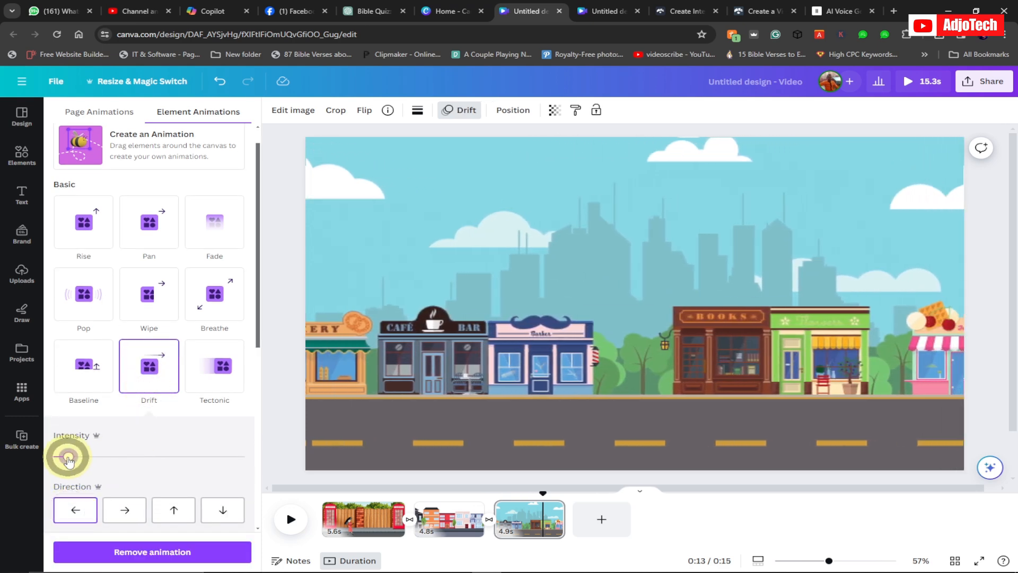
Move the umbrella woman on the first page to the left until she is almost entirely off the canvas edge.
left_click(354, 526)
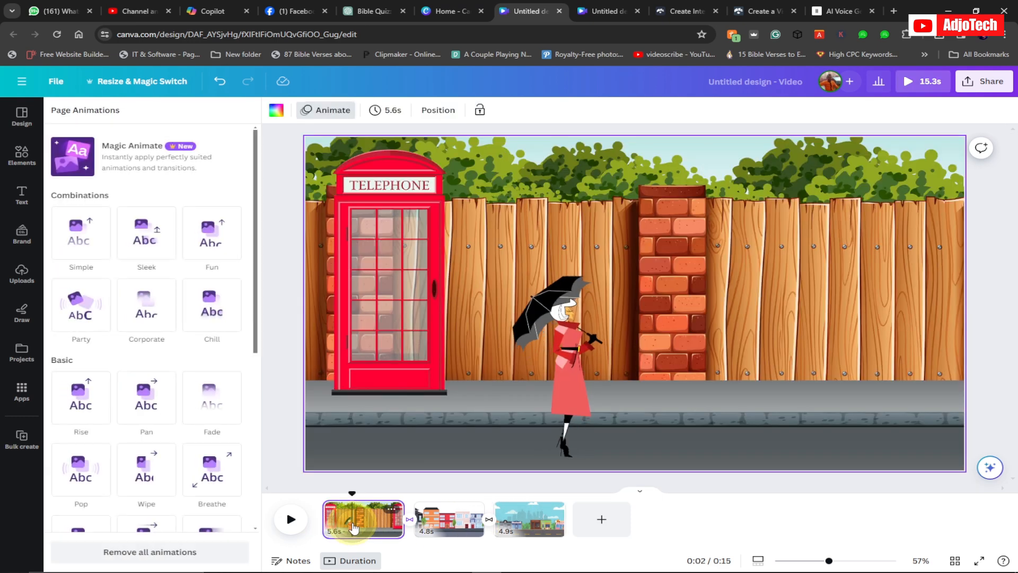
left_click(565, 368)
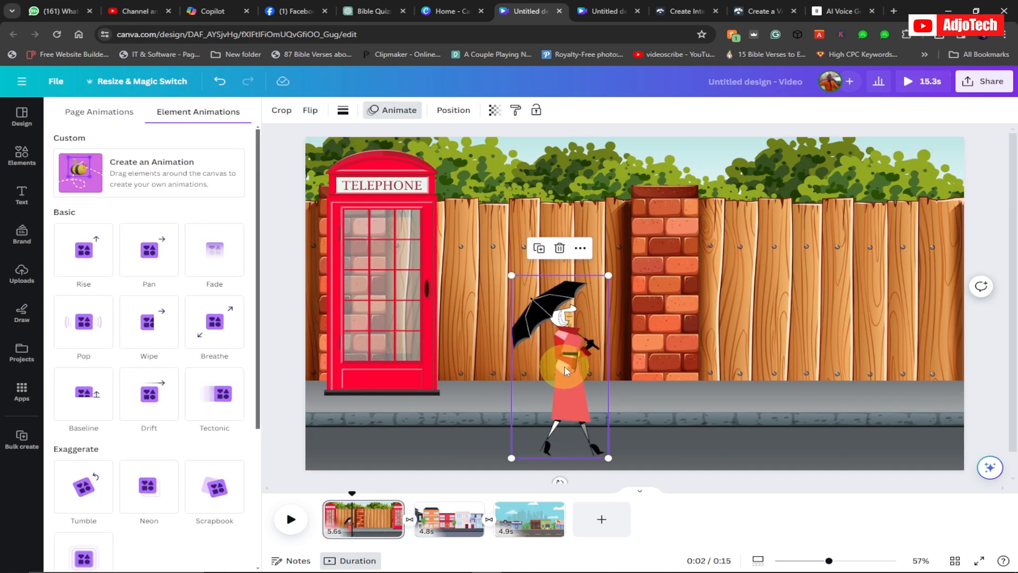
left_click_drag(565, 368, 321, 373)
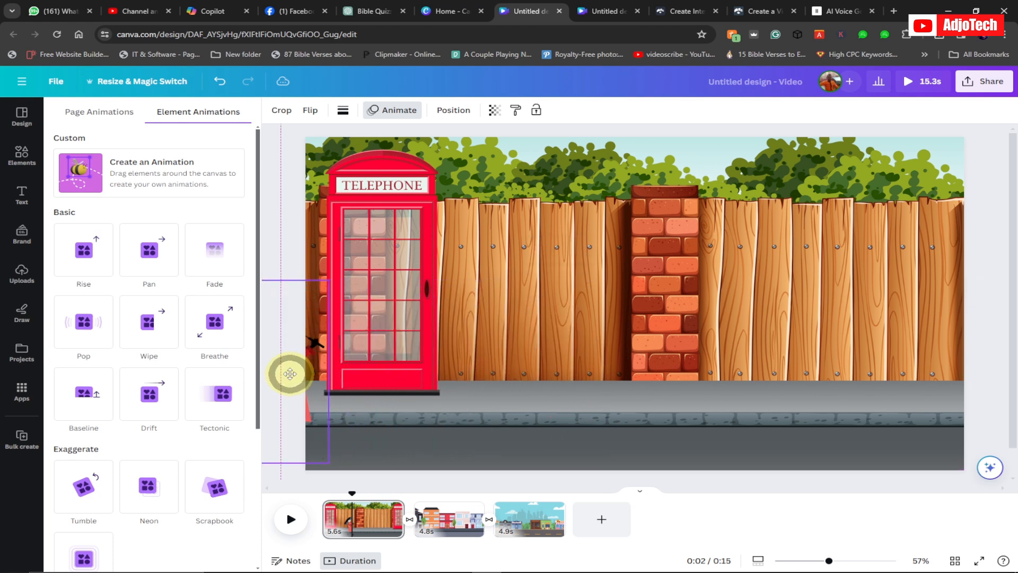
left_click_drag(288, 374, 288, 373)
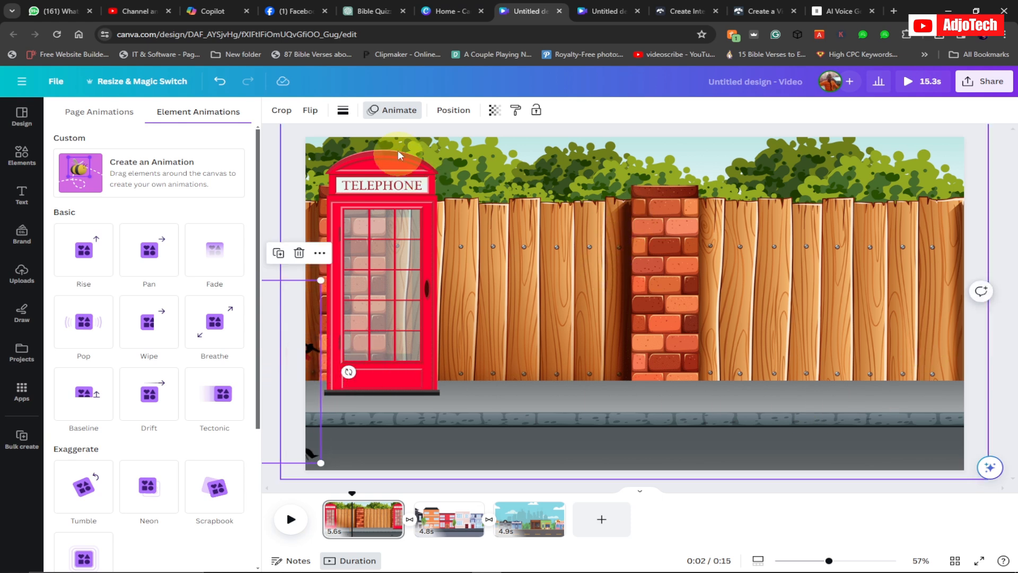
Create a custom animation moving the umbrella woman on the first page straight across the canvas past its right edge, with Steady movement.
left_click(392, 112)
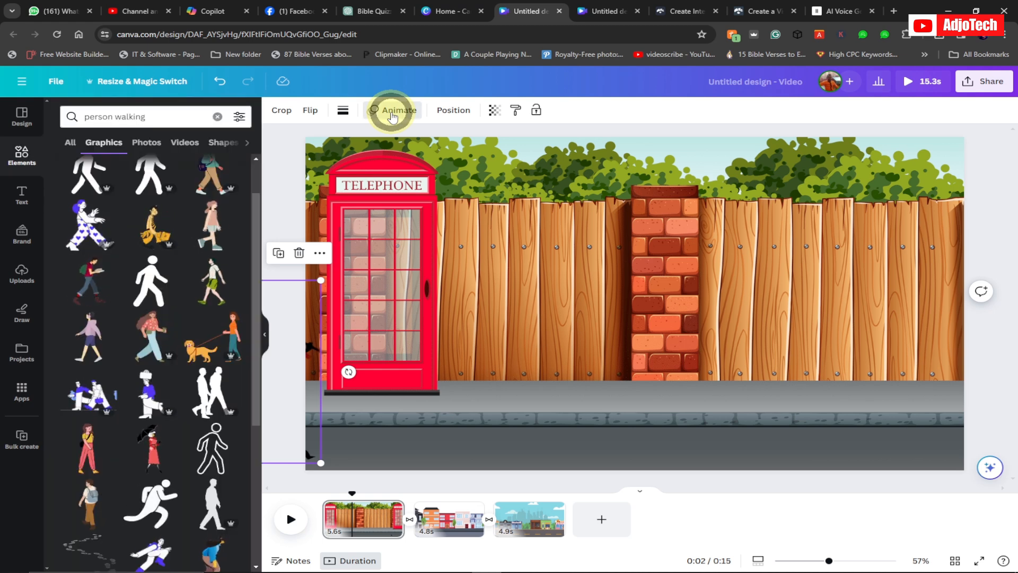
left_click(392, 113)
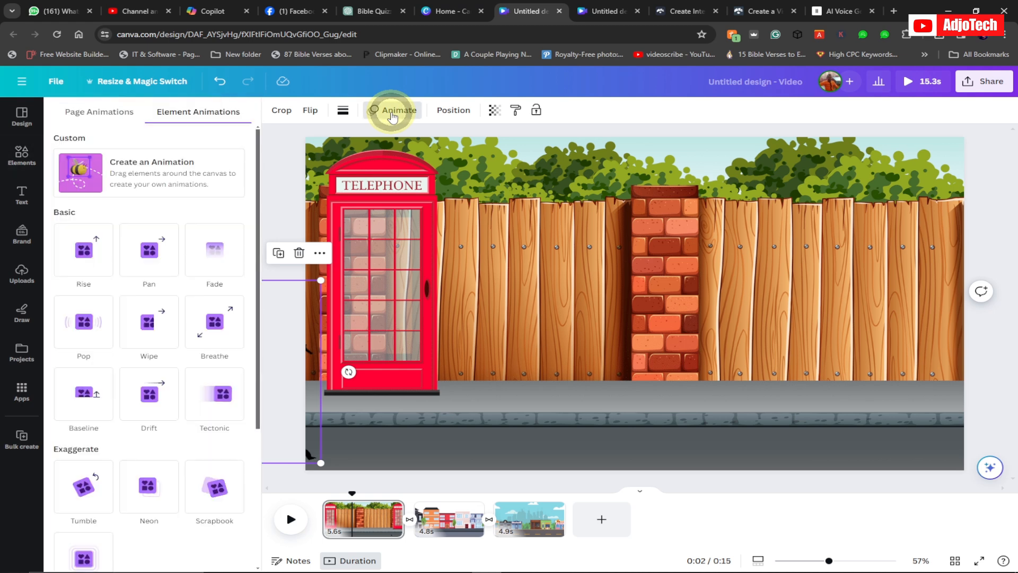
left_click(138, 170)
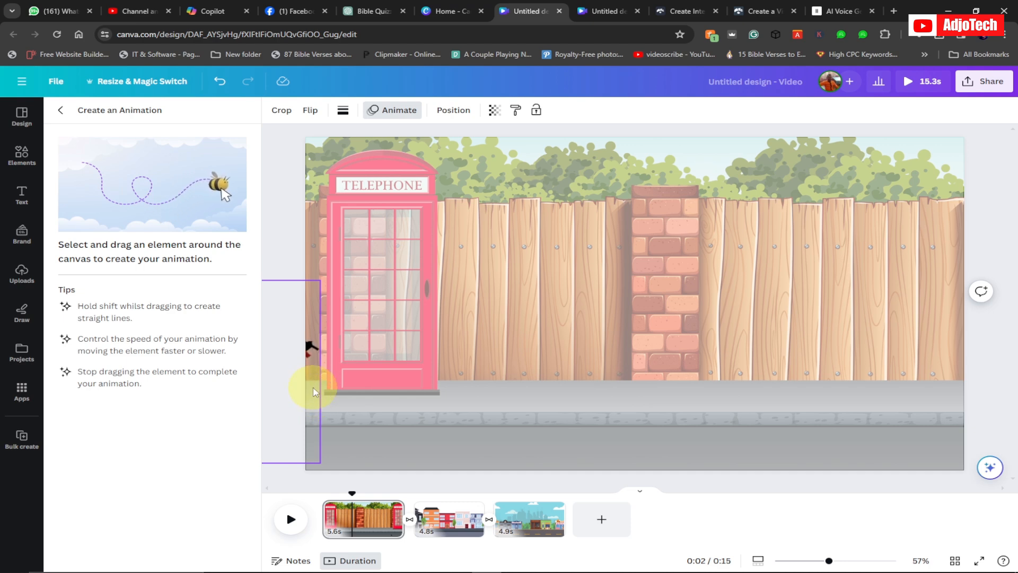
left_click_drag(347, 384, 1016, 381)
left_click_drag(770, 385, 700, 393)
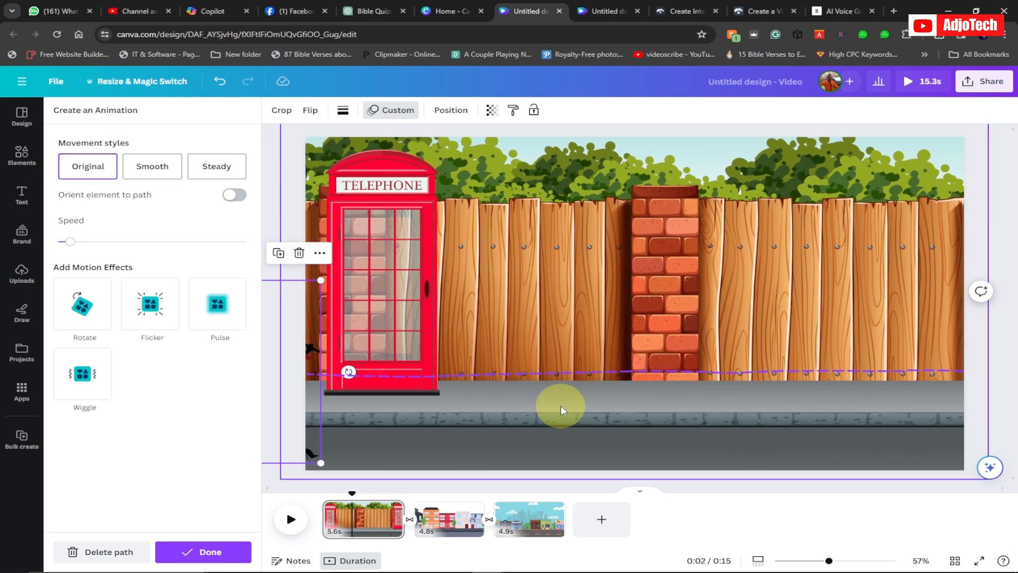
left_click(203, 167)
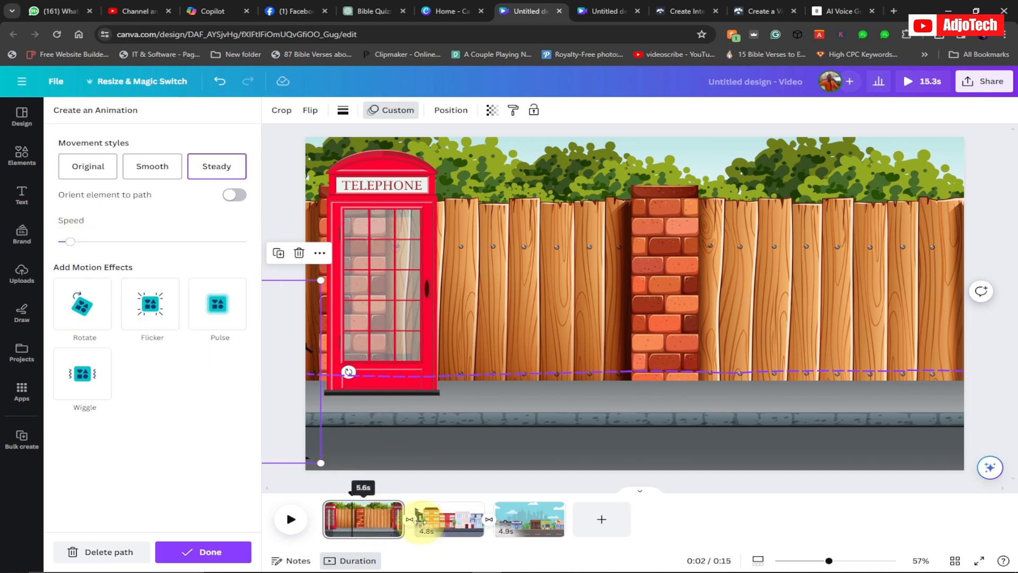
Copy the animated umbrella woman from the first page and paste her onto the second page's row-house street.
left_click(462, 512)
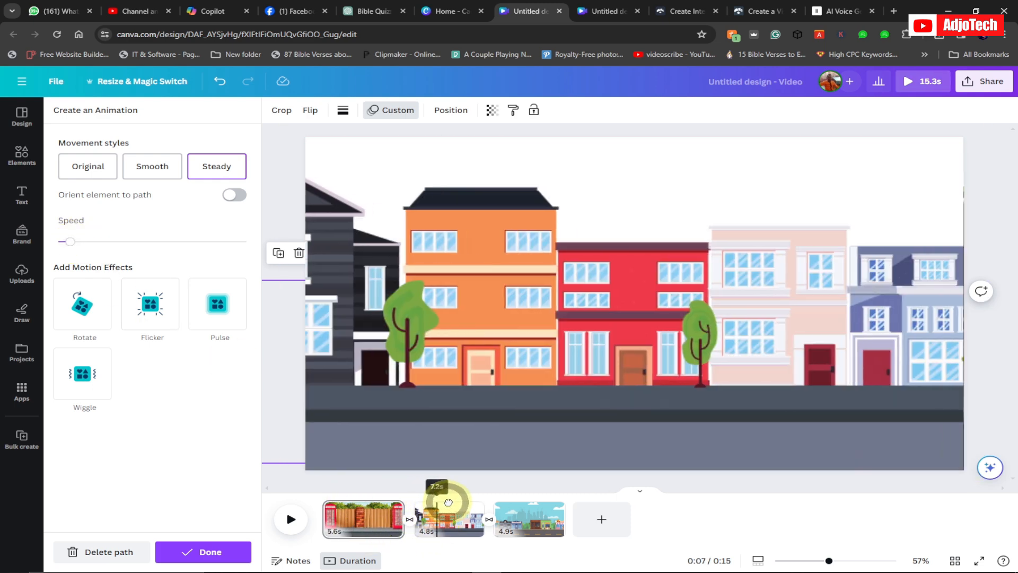
left_click(370, 505)
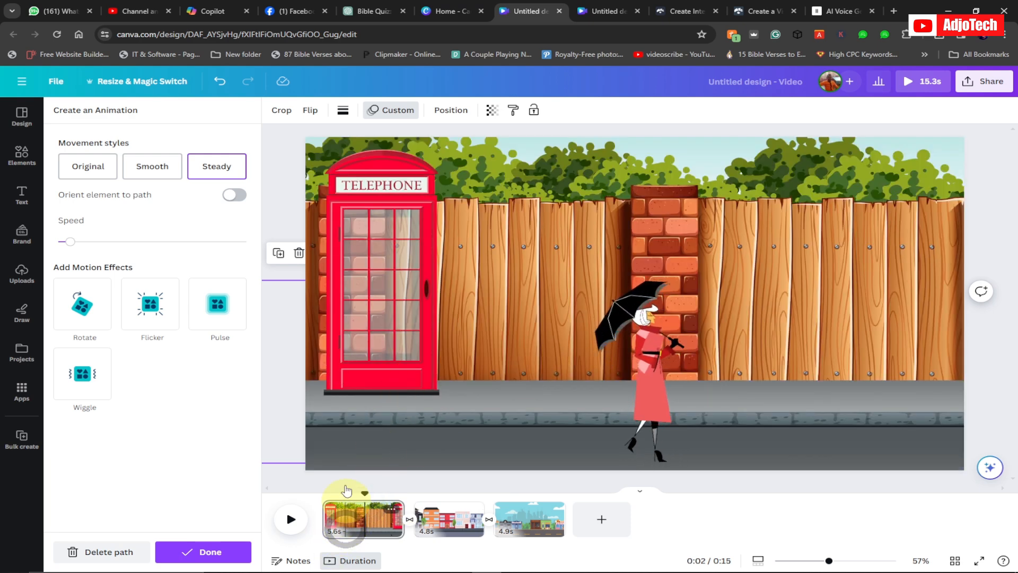
left_click(330, 355)
left_click(467, 350)
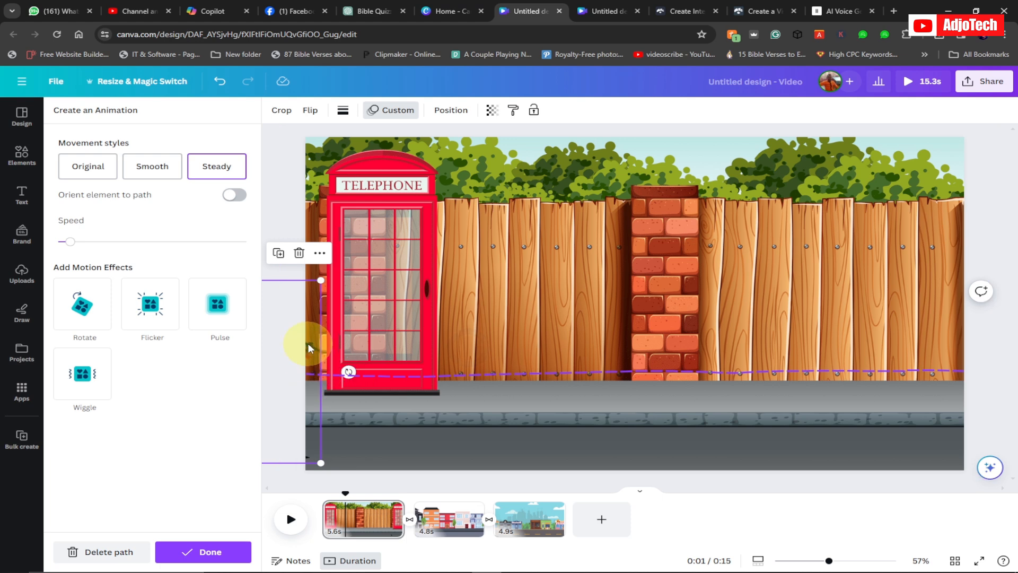
right_click(310, 349)
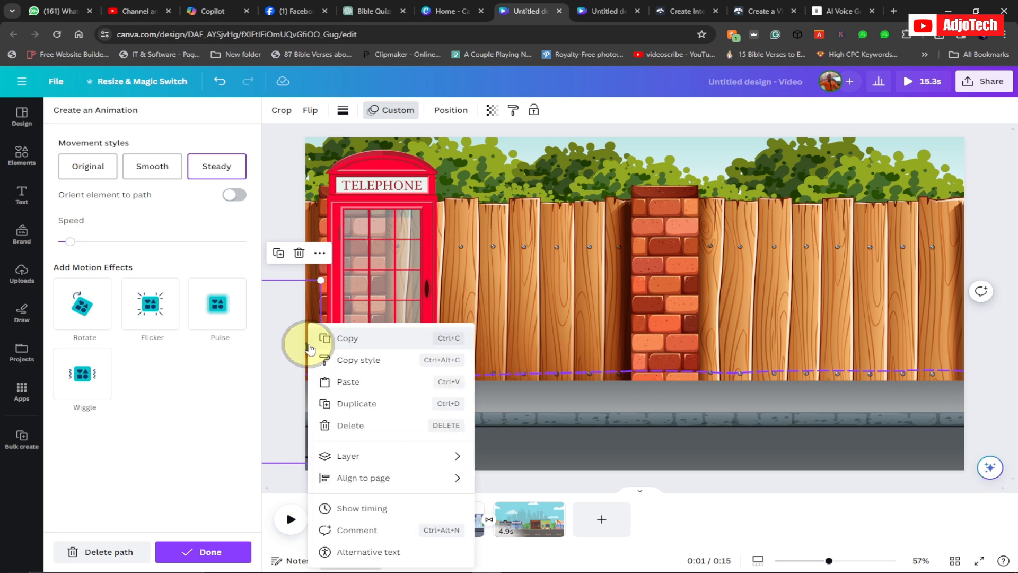
left_click(352, 338)
left_click(443, 513)
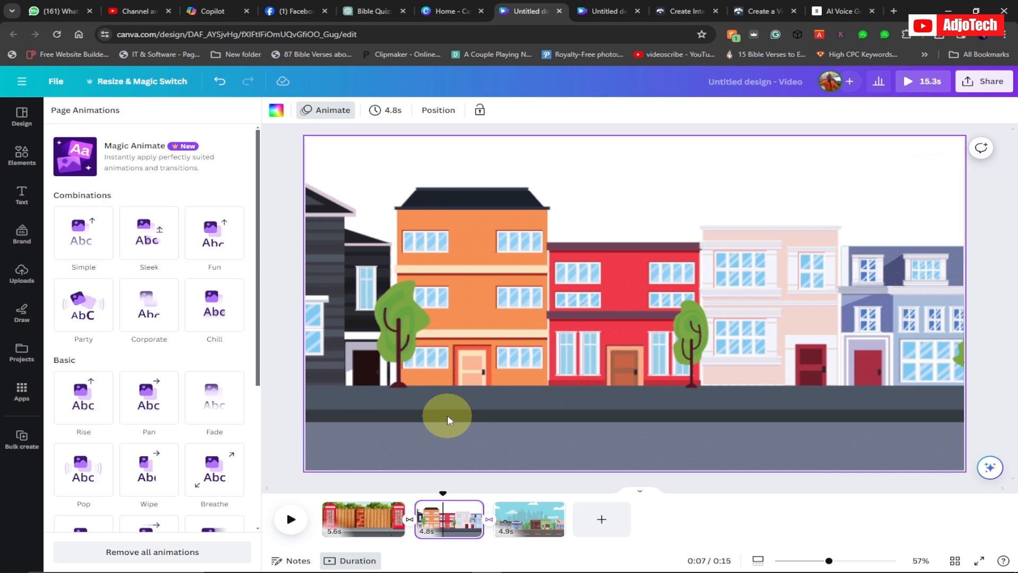
key("ctrl+v")
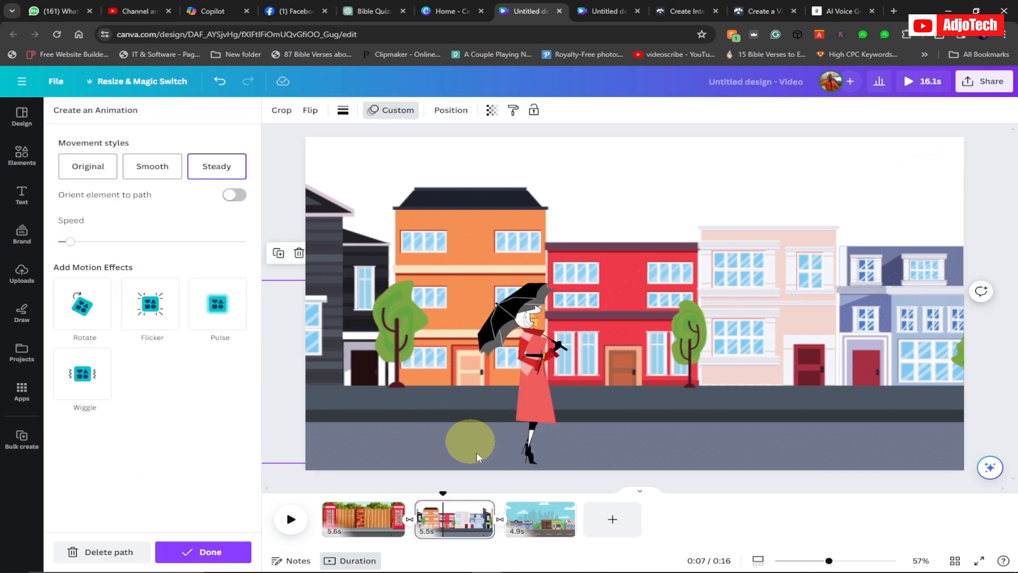
Paste the copied umbrella woman with her custom animation onto the third page's shop street.
left_click(537, 519)
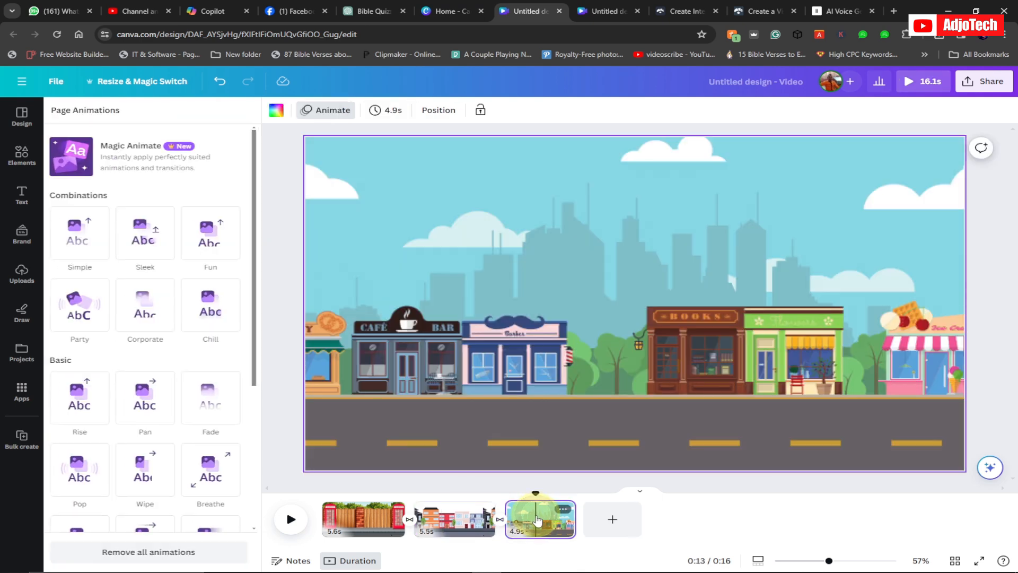
key("ctrl")
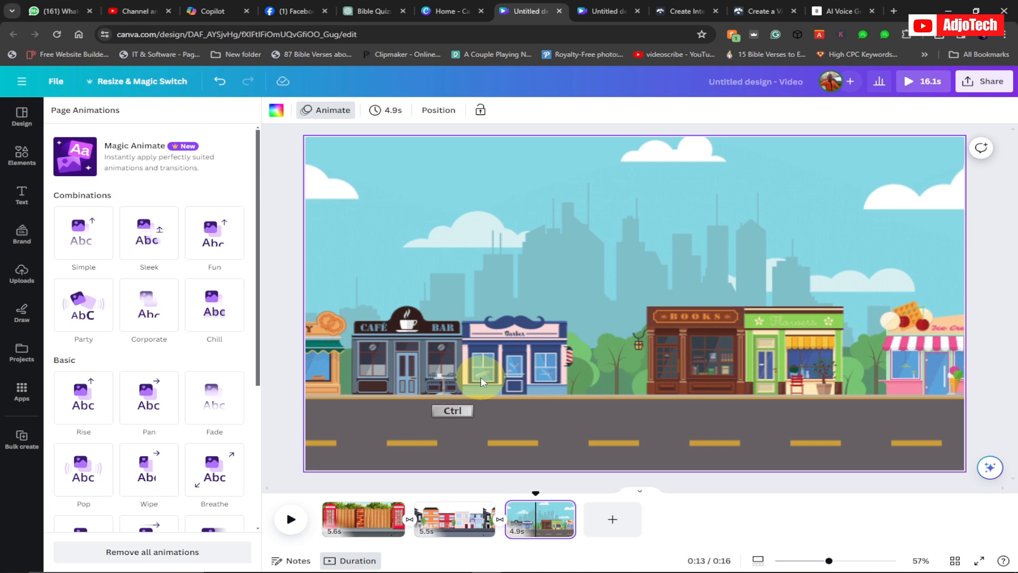
key("ctrl+v")
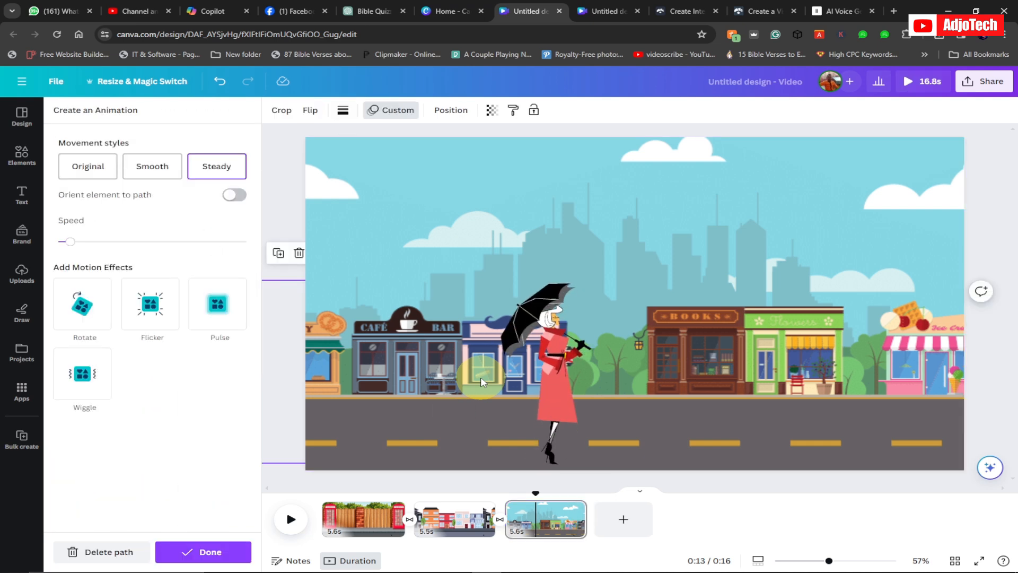
Play the whole video from the beginning to check the woman's walk across all three pages.
left_click_drag(536, 493, 303, 477)
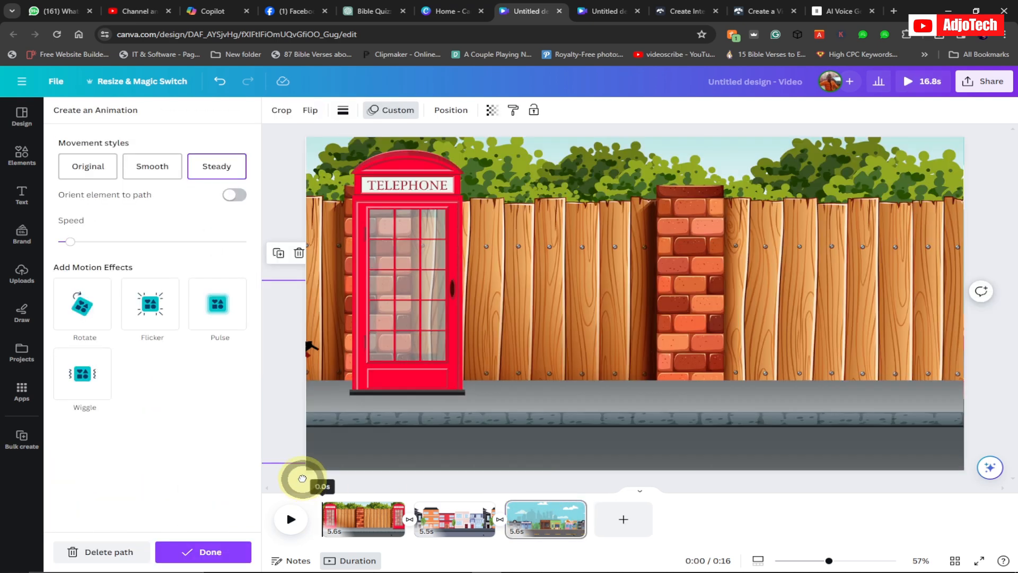
left_click(291, 522)
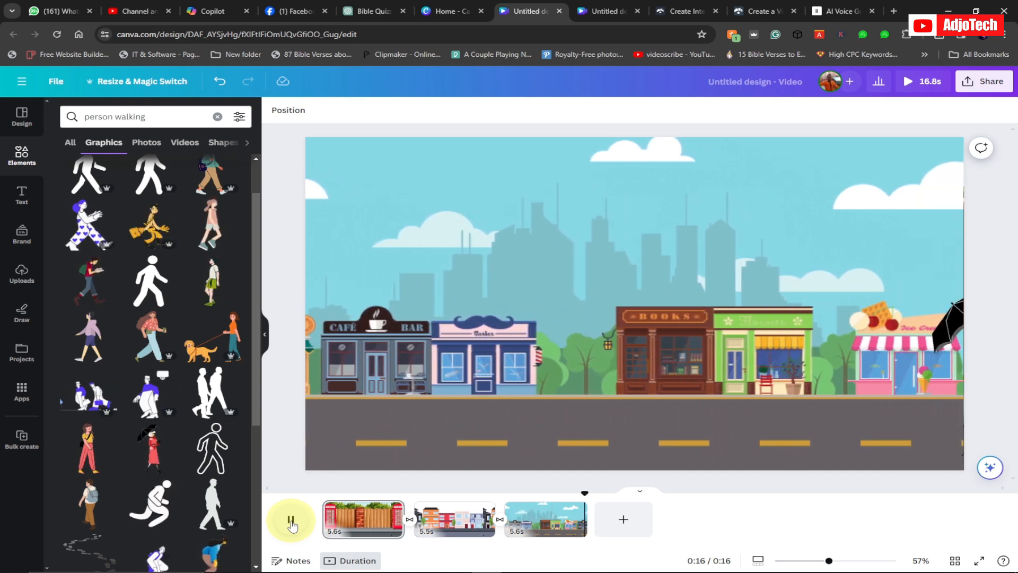
key("F9")
Switch to ChatGPT and copy the full generated tale about the young lady walking down a street with an umbrella.
left_click(363, 10)
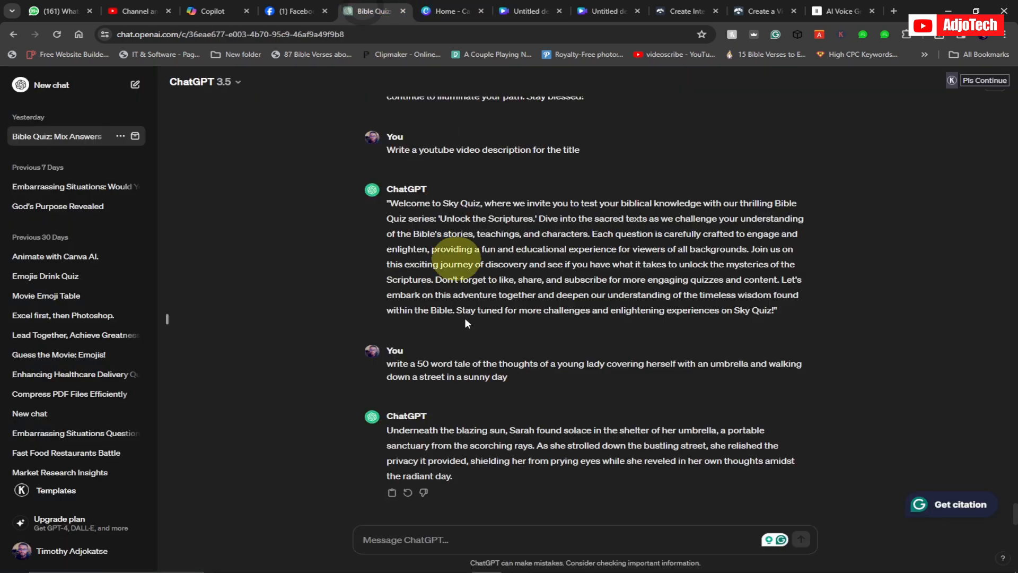
left_click_drag(389, 367, 518, 374)
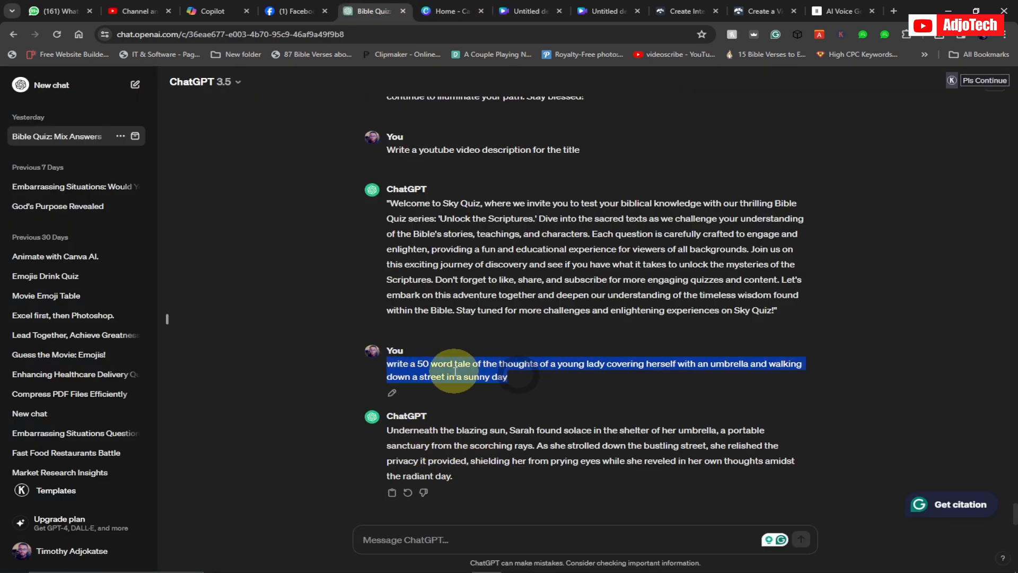
left_click(393, 368)
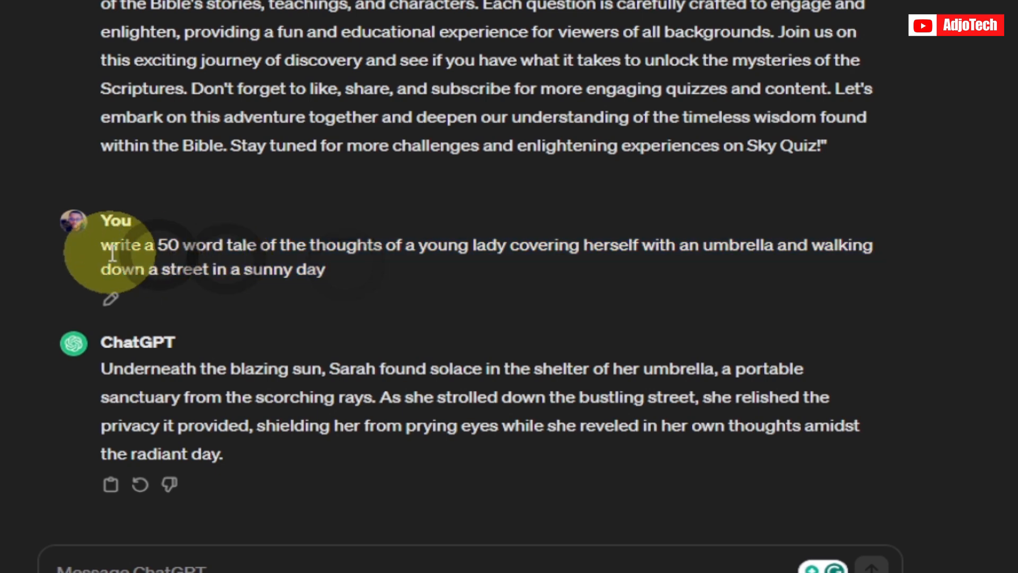
left_click_drag(113, 253, 330, 268)
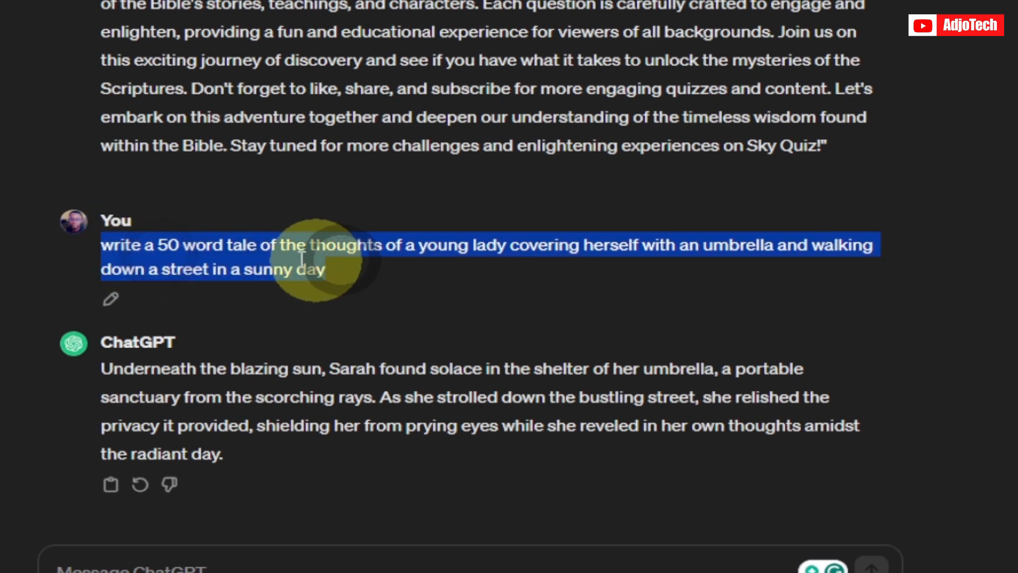
left_click_drag(105, 383, 224, 455)
left_click_drag(92, 367, 267, 448)
right_click(183, 391)
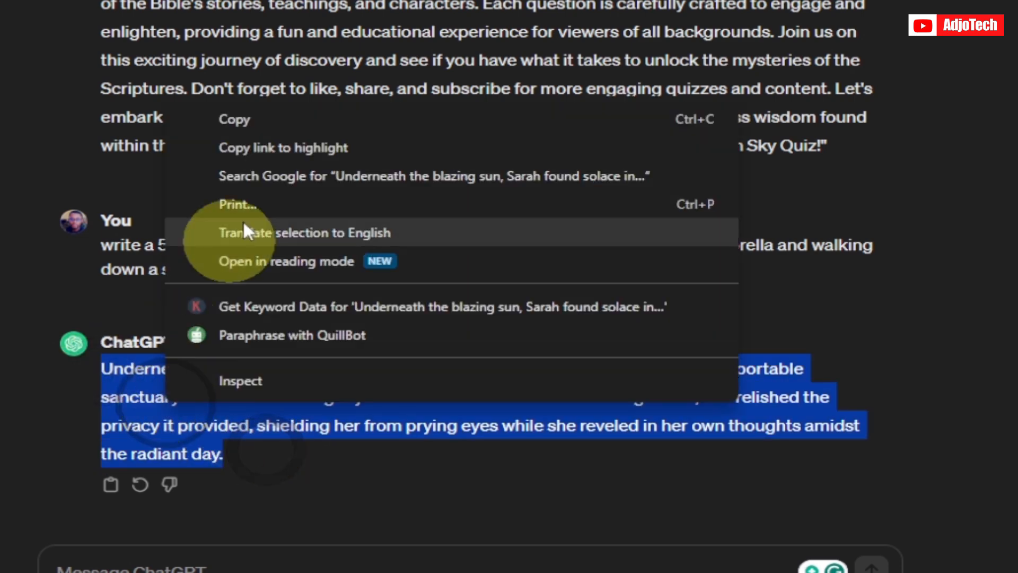
left_click(243, 127)
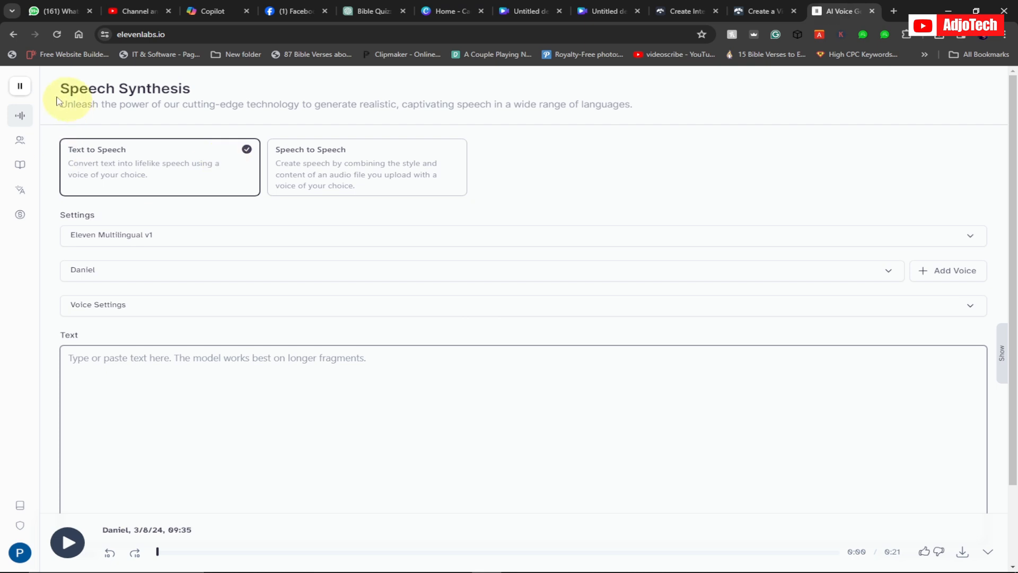
In ElevenLabs, paste the copied tale as the text-to-speech script, then generate and download the narration as an MP3.
mouse_move(18, 90)
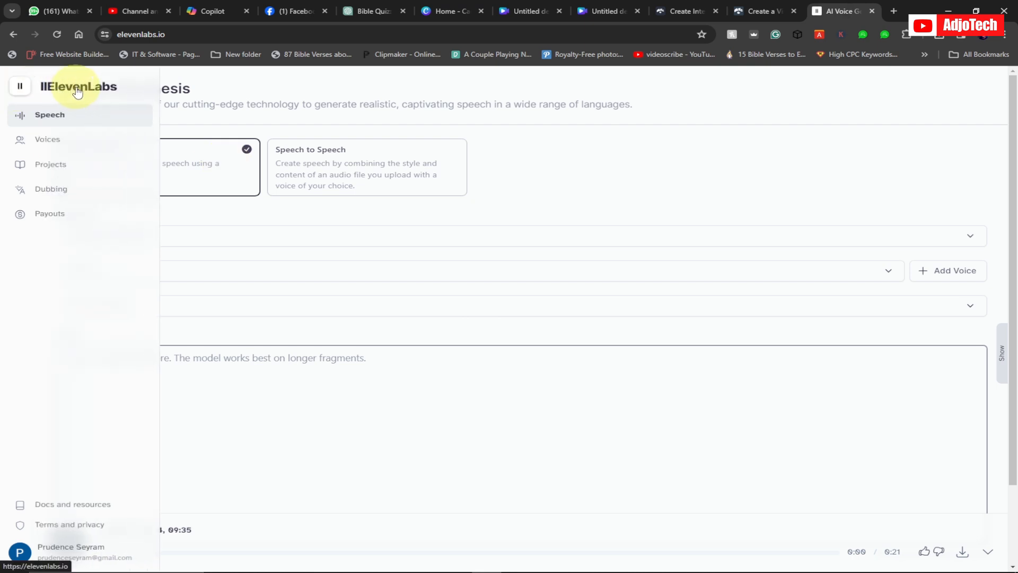
left_click(219, 354)
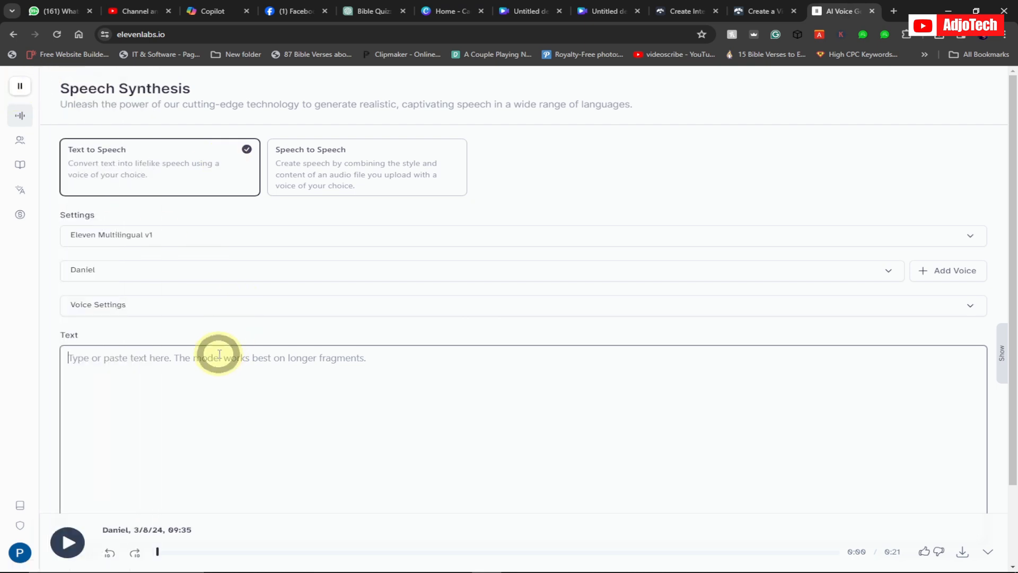
key("ctrl+v")
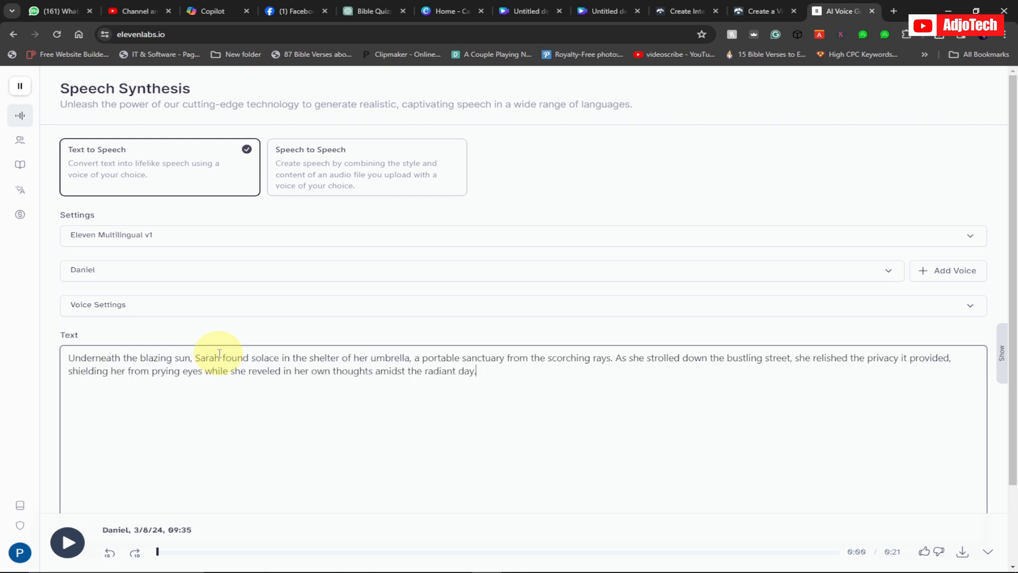
scroll(493, 390, "down", 3)
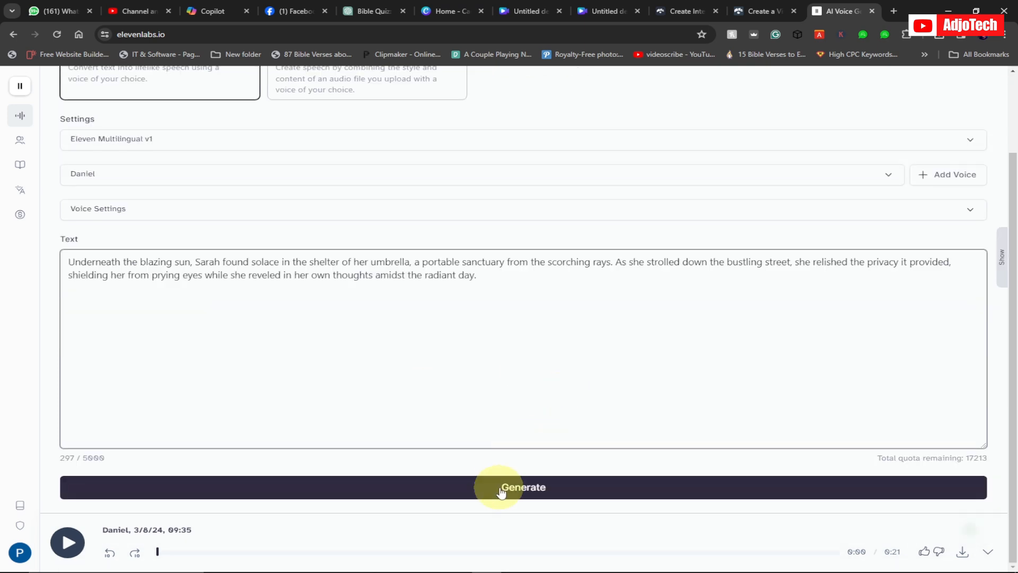
left_click(500, 484)
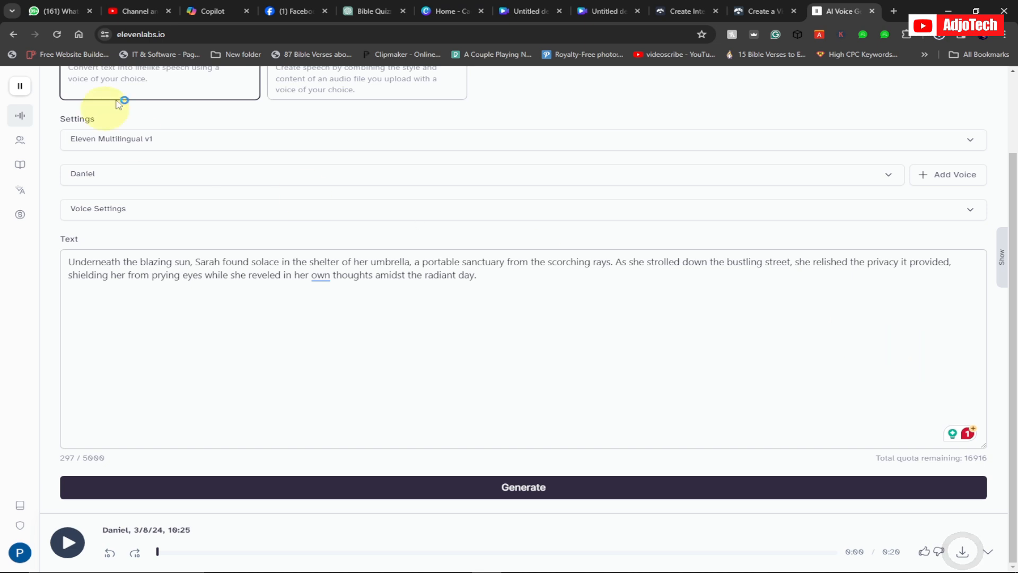
left_click(938, 36)
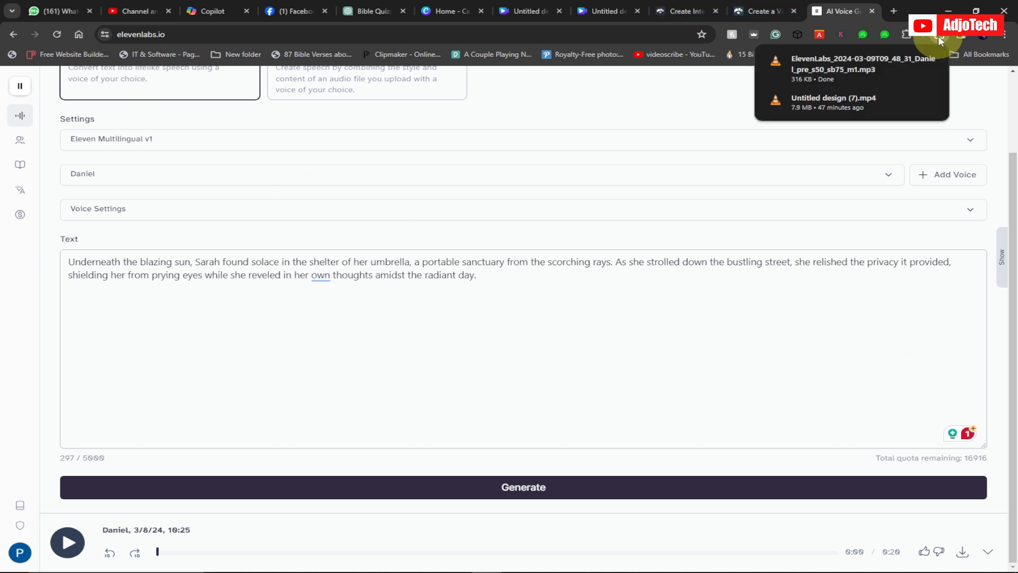
Return to the Canva video design and upload the downloaded ElevenLabs narration MP3 from the Downloads folder.
left_click(521, 12)
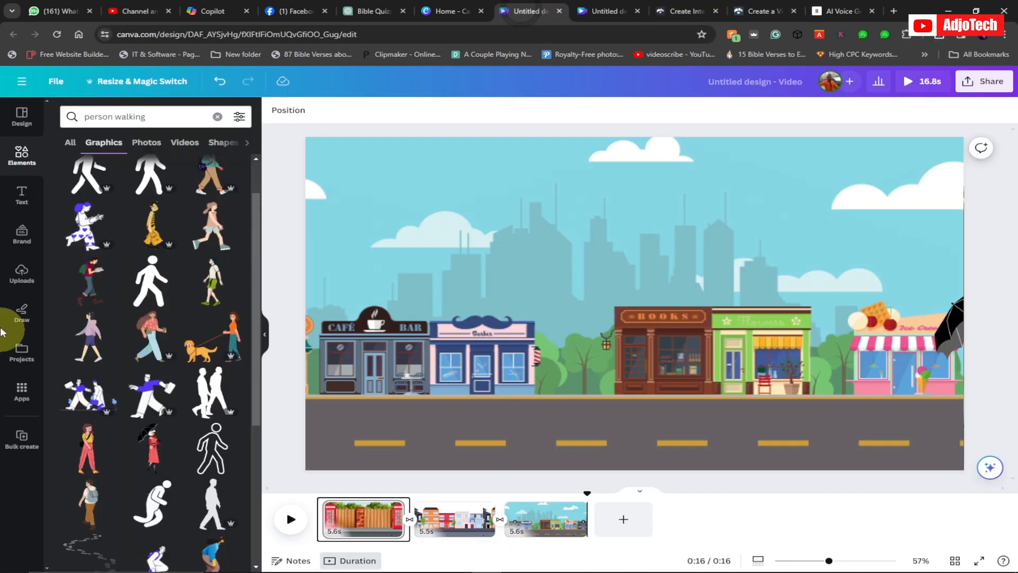
left_click(20, 280)
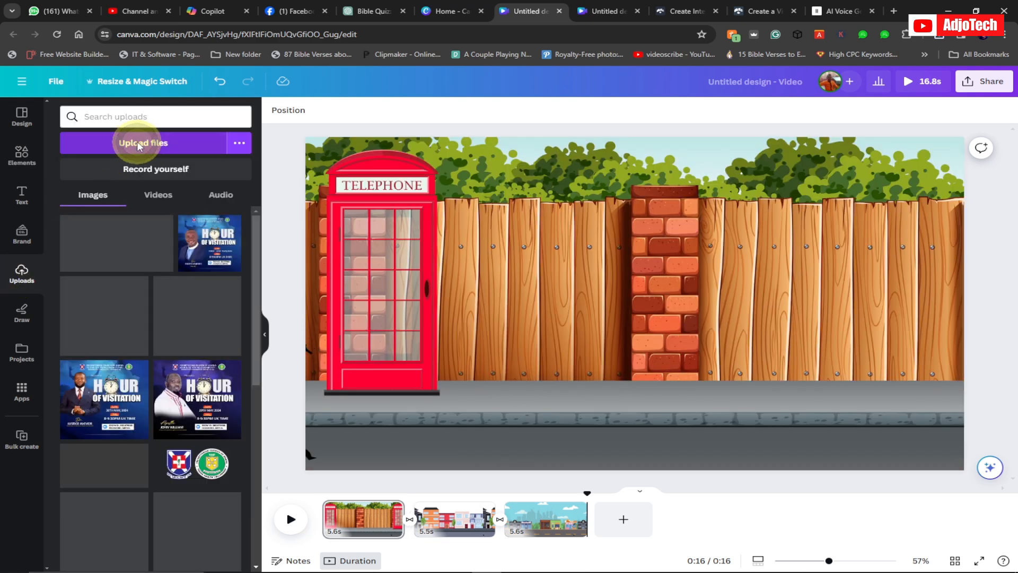
left_click(137, 143)
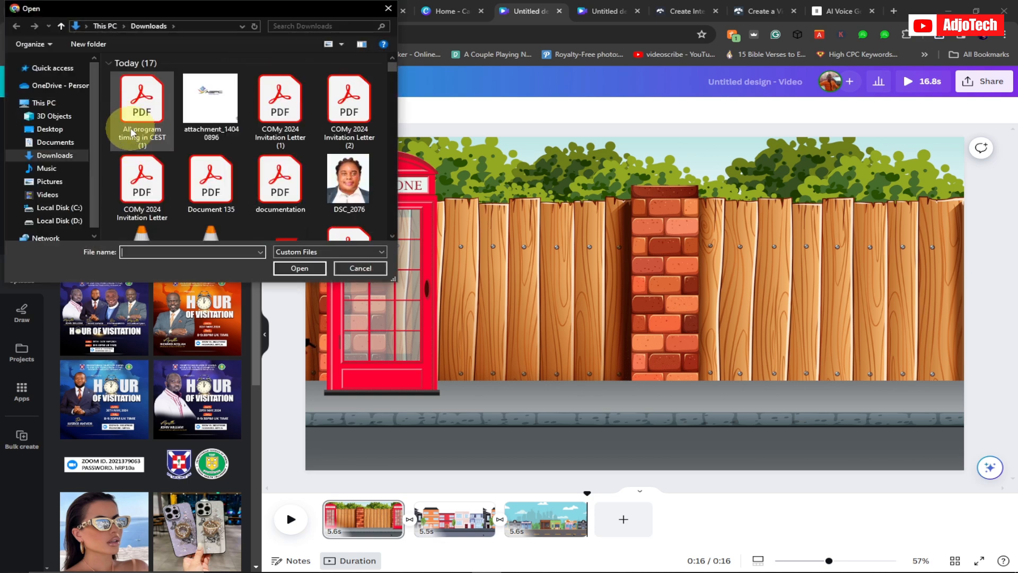
left_click(137, 122)
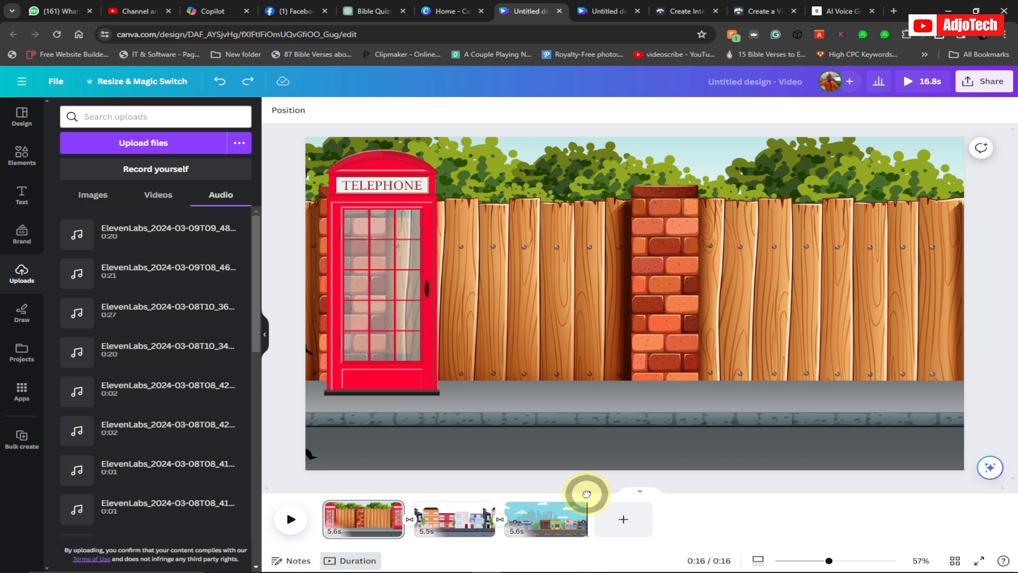
Add the newest uploaded 20-second ElevenLabs narration to the timeline, starting at the beginning of the video.
left_click_drag(587, 494, 311, 493)
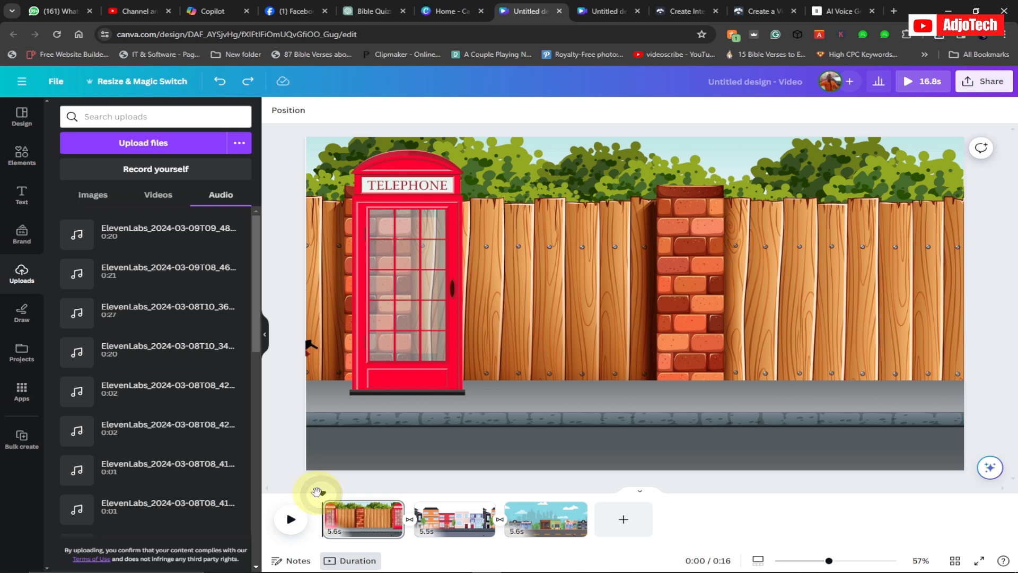
left_click(125, 228)
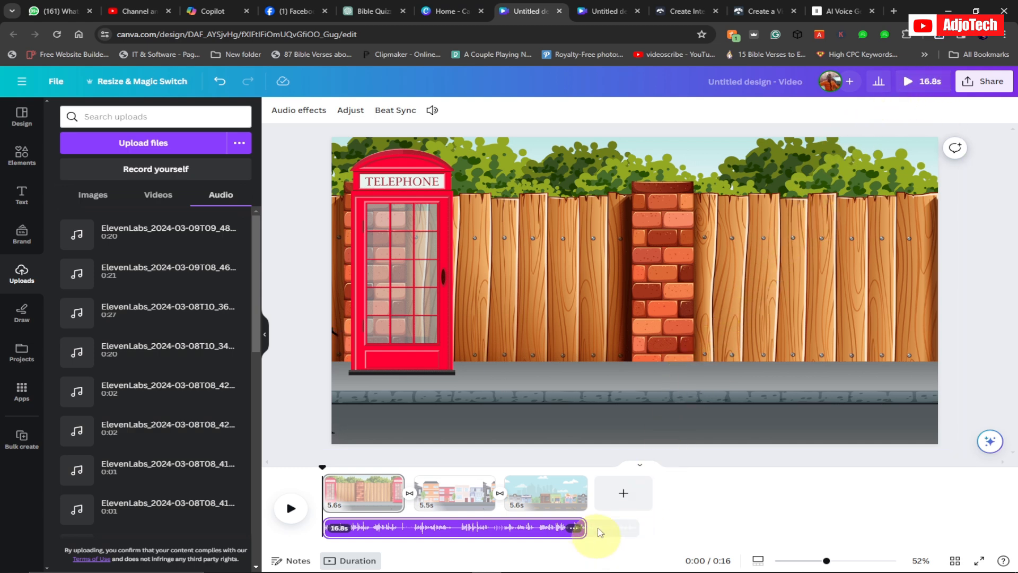
Lengthen page 3 to 7.6 seconds and page 1 to 7.5 seconds so the pages cover the full narration.
left_click(616, 495)
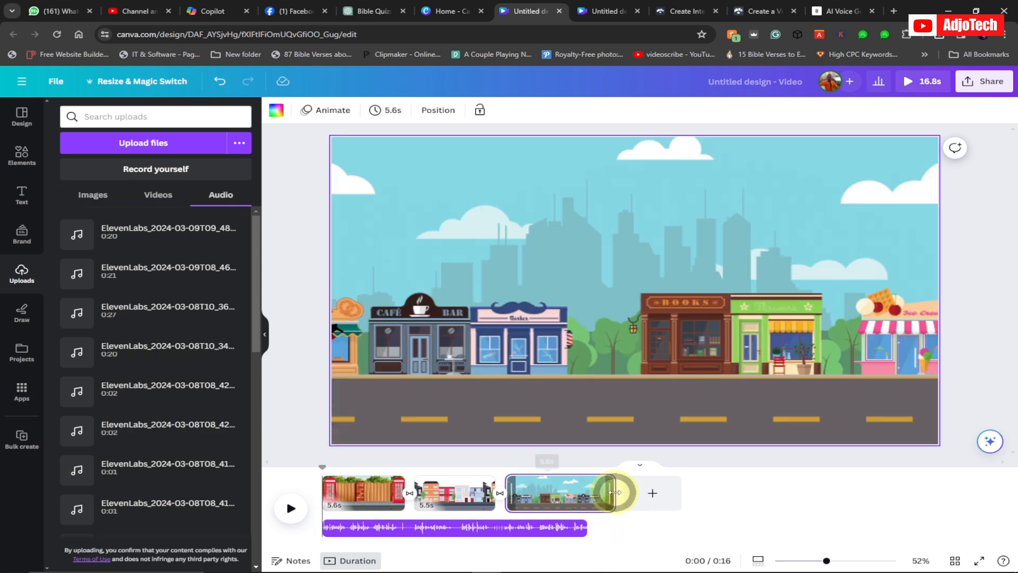
left_click_drag(593, 497, 594, 497)
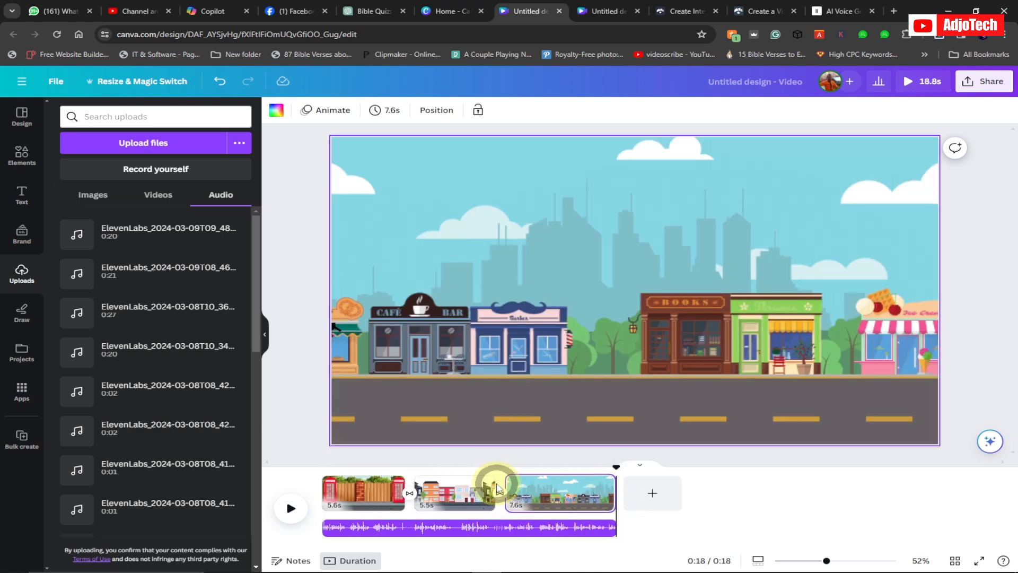
left_click(498, 487)
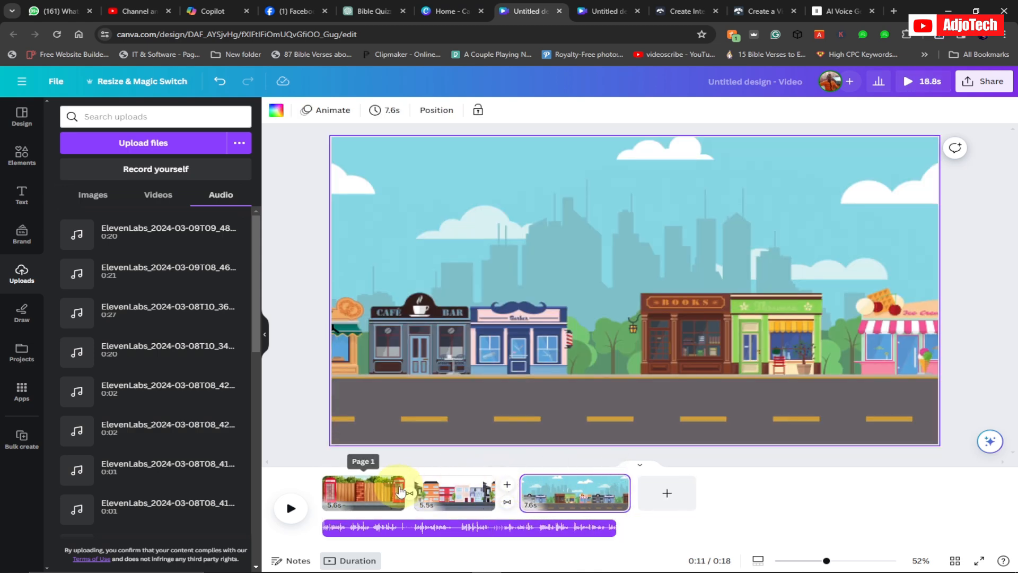
left_click_drag(409, 487, 432, 487)
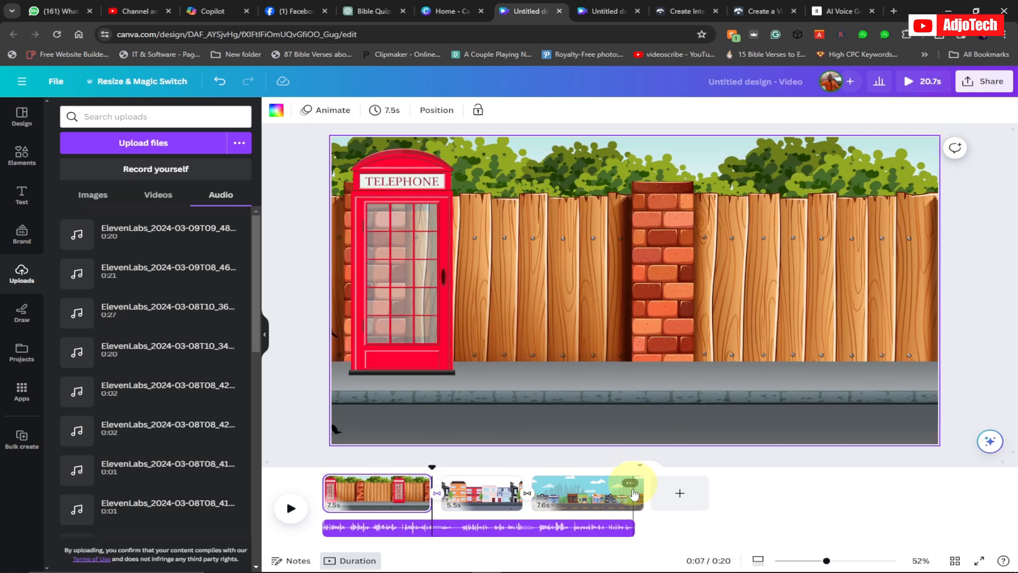
Trim page 3 to 7.2 seconds near the narration's end and play the whole video from the beginning.
left_click_drag(638, 502, 312, 453)
left_click(289, 509)
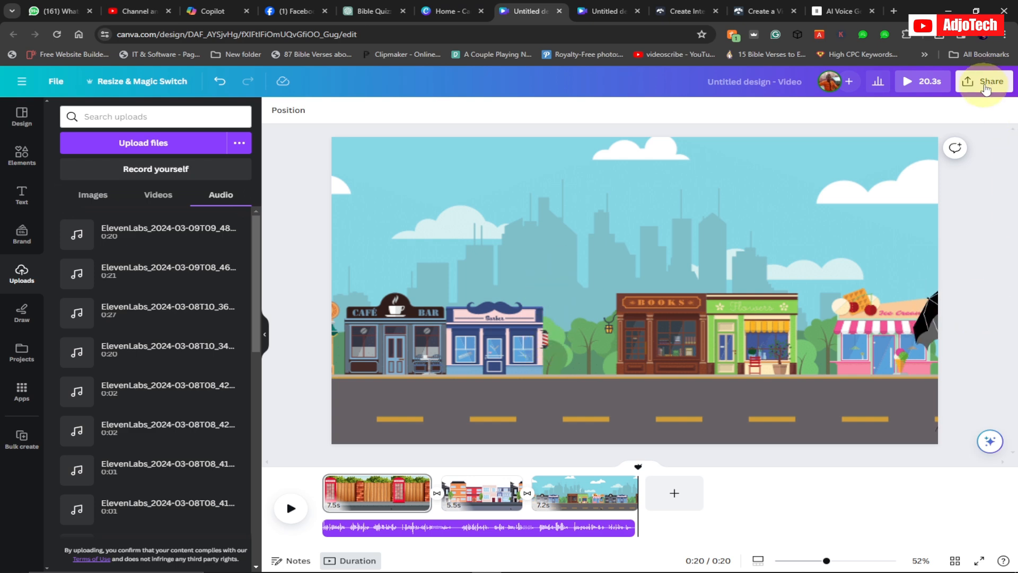
Download all three pages of the design as a 1080p MP4 video.
left_click(987, 85)
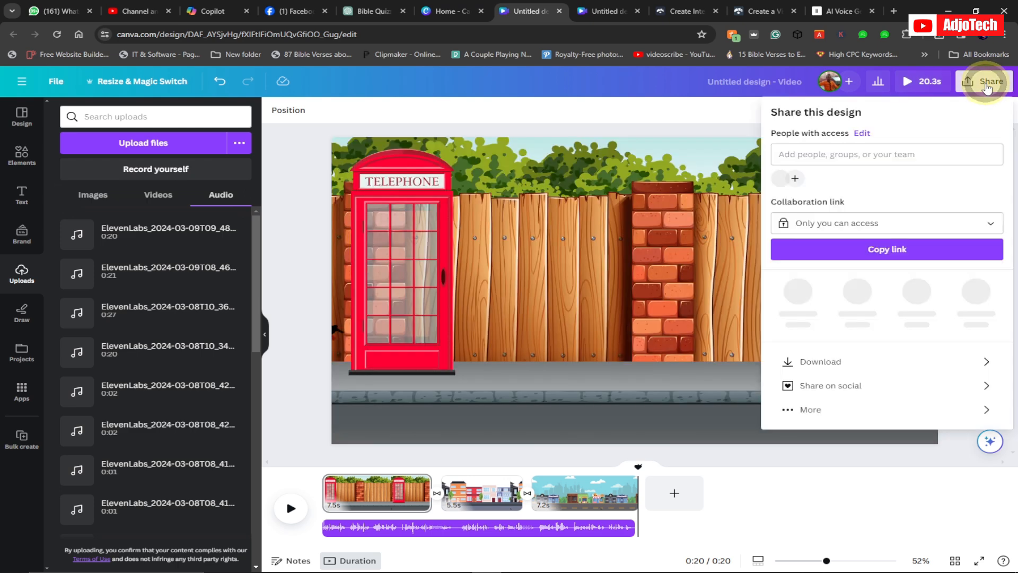
left_click(851, 357)
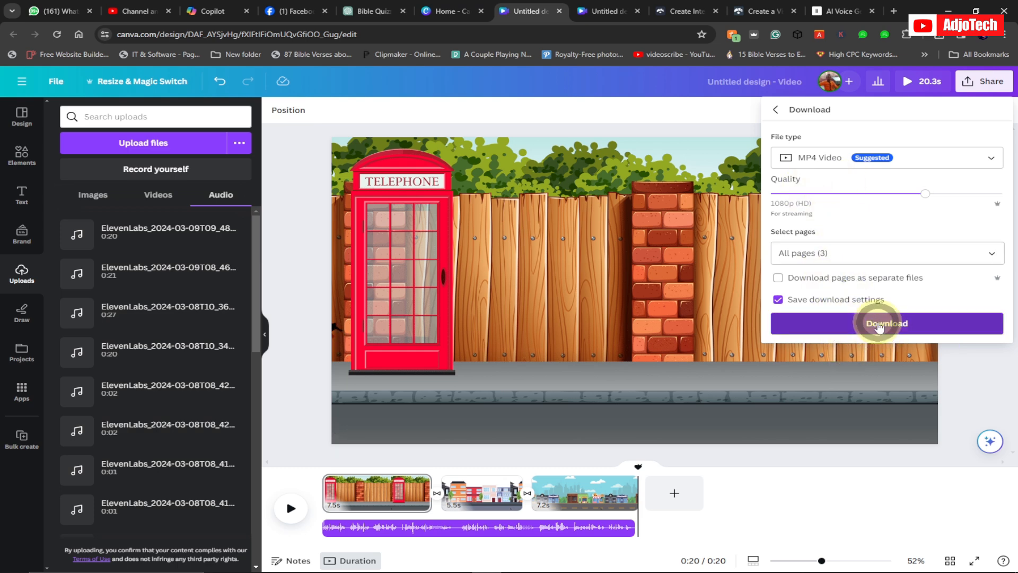
left_click(879, 328)
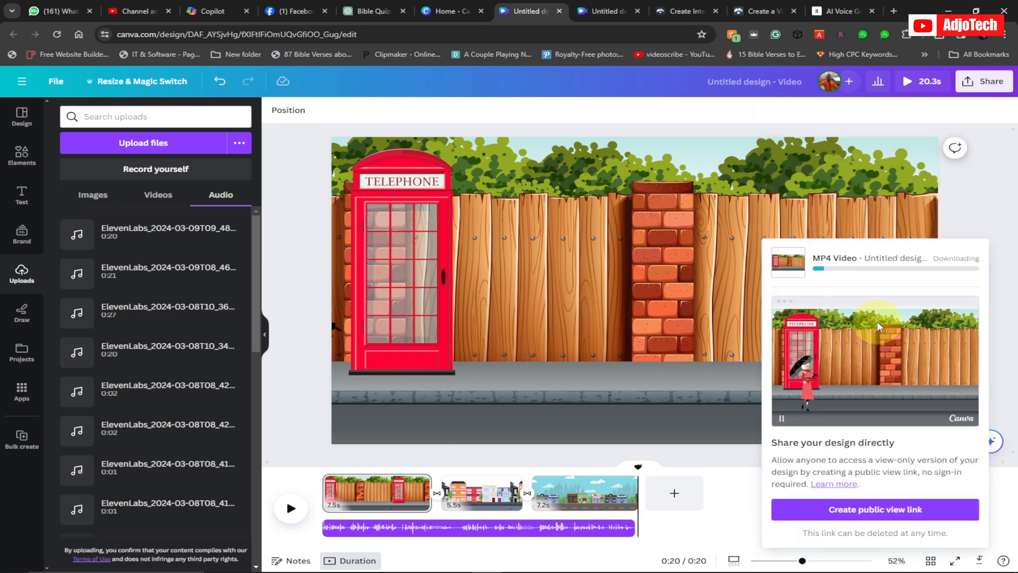